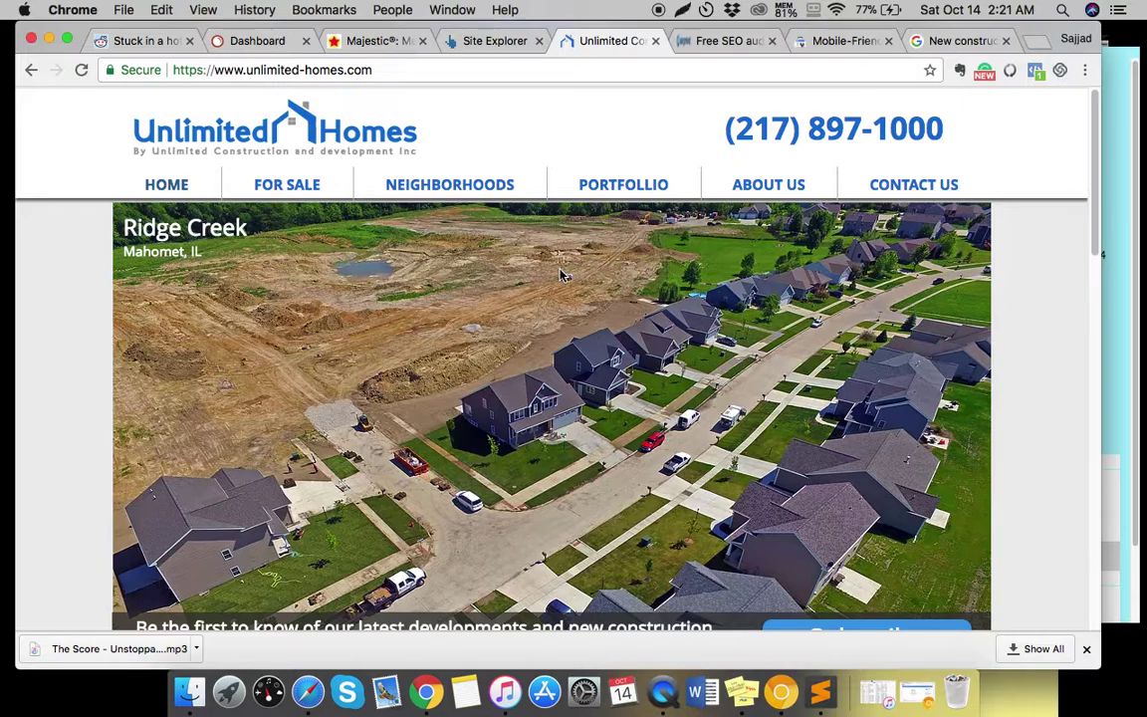
- Compare the Unlimited Homes homepage against its failing Mobile-Friendly Test results
left_click(829, 41)
scroll(311, 230, "up", 3)
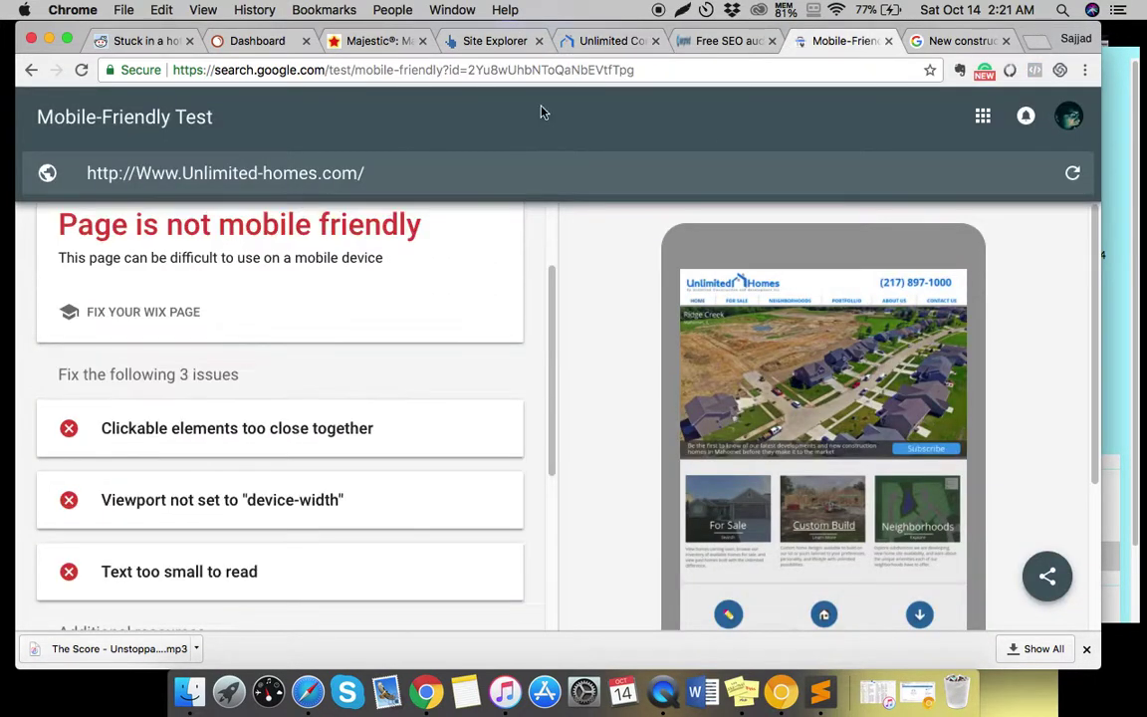
left_click(598, 41)
scroll(528, 182, "down", 5)
scroll(454, 298, "down", 5)
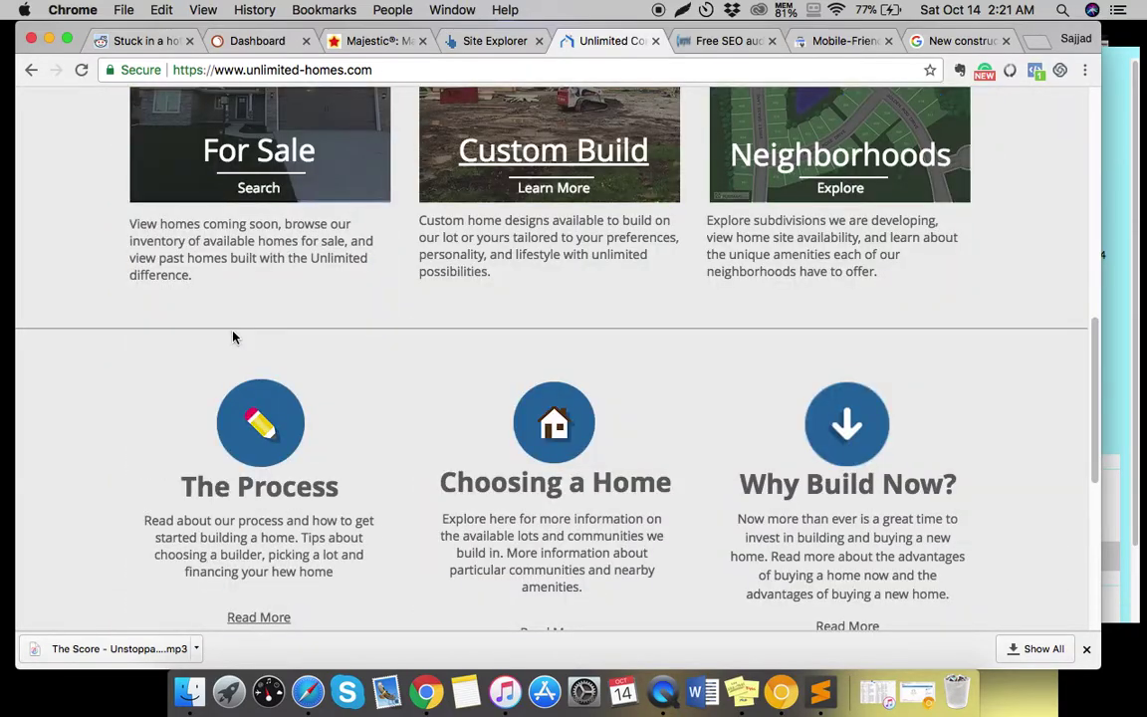
scroll(348, 291, "down", 5)
scroll(355, 308, "up", 5)
scroll(356, 308, "up", 10)
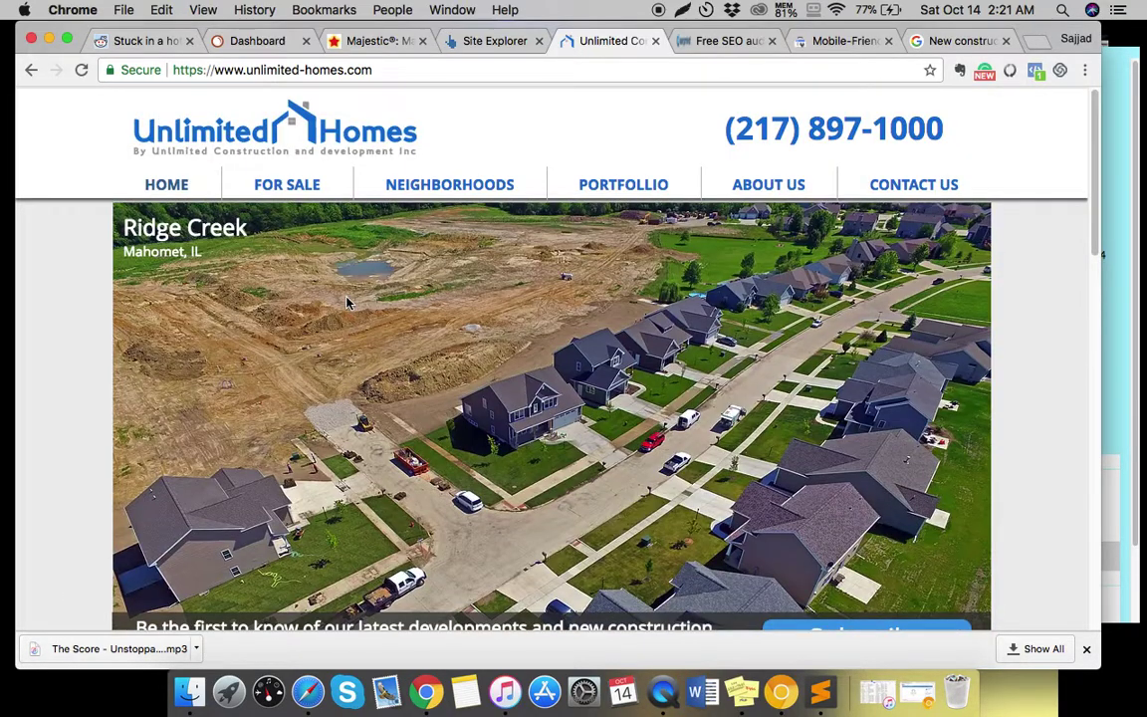
left_click(844, 41)
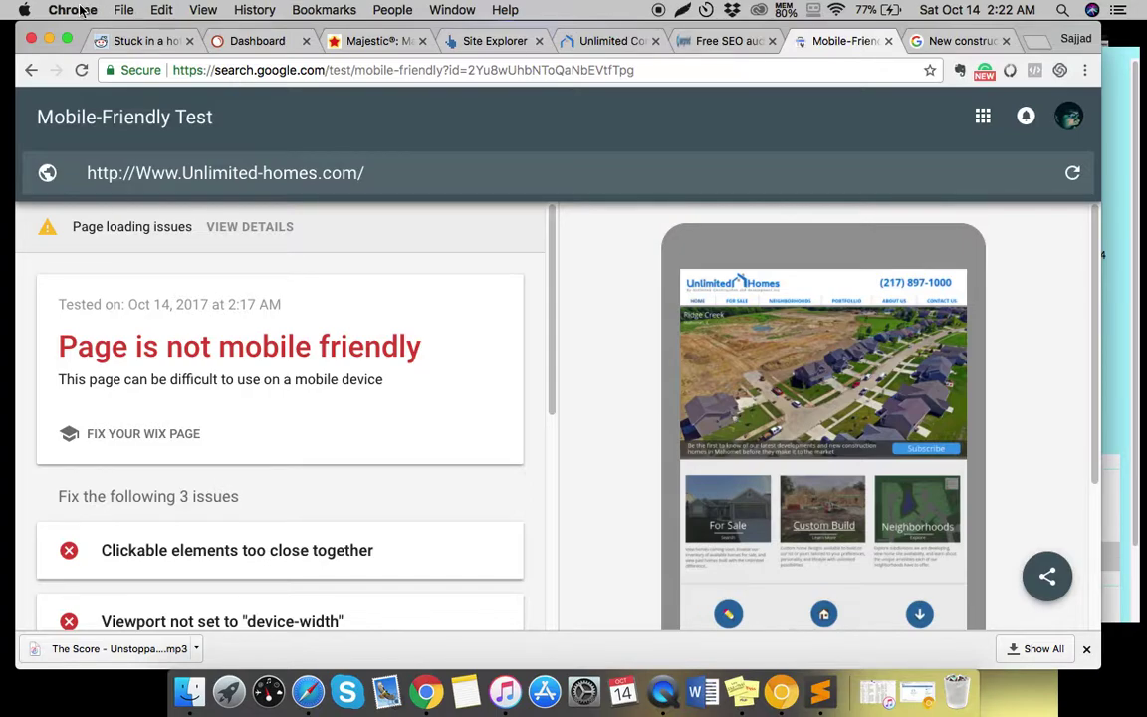
scroll(199, 289, "down", 1)
scroll(199, 319, "down", 1)
scroll(299, 349, "down", 3)
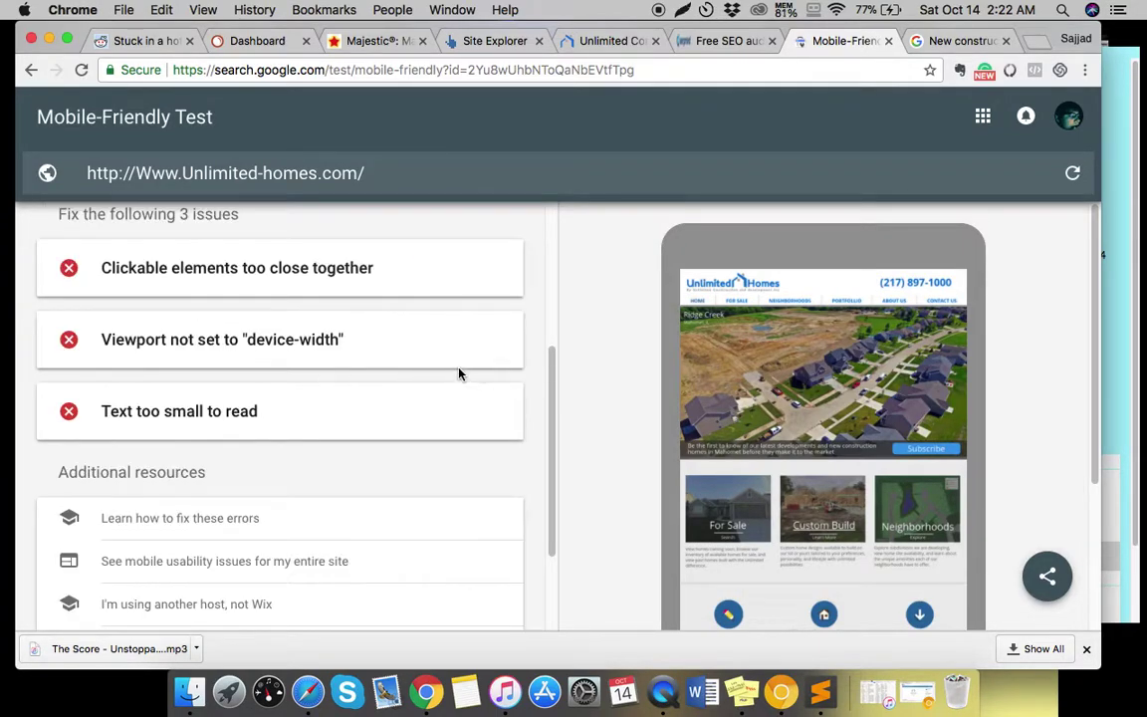
scroll(459, 374, "up", 4)
scroll(430, 389, "up", 1)
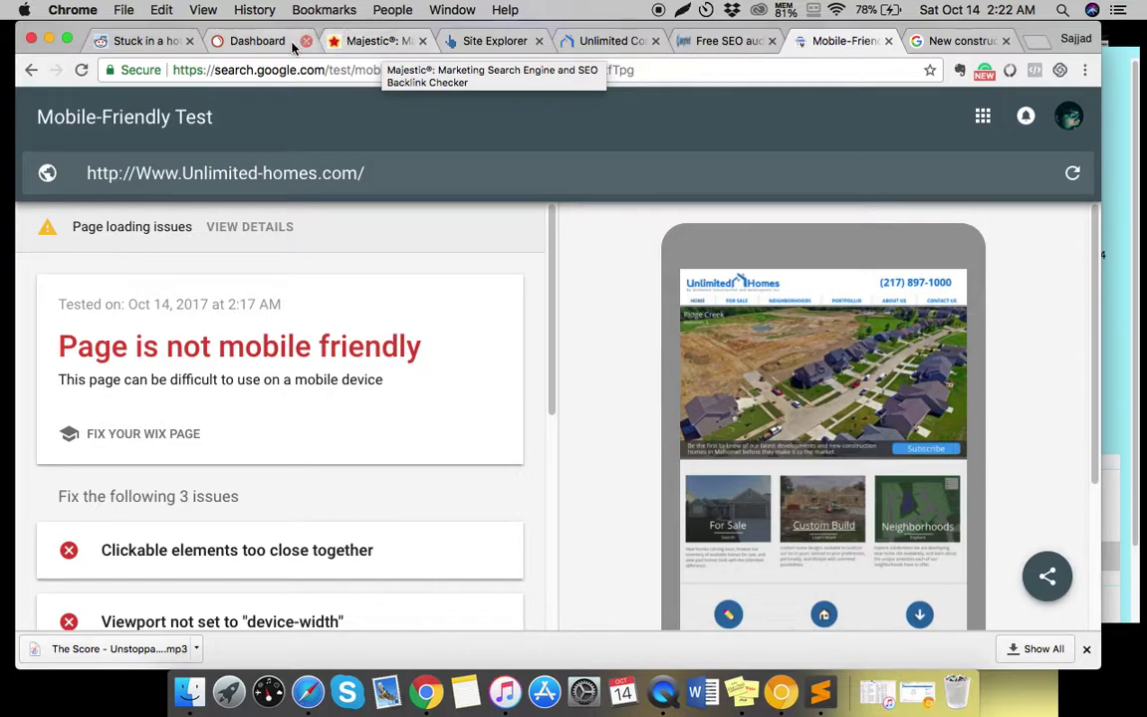
- Copy the tested Unlimited Homes address from the Mobile-Friendly Test page
left_click(383, 45)
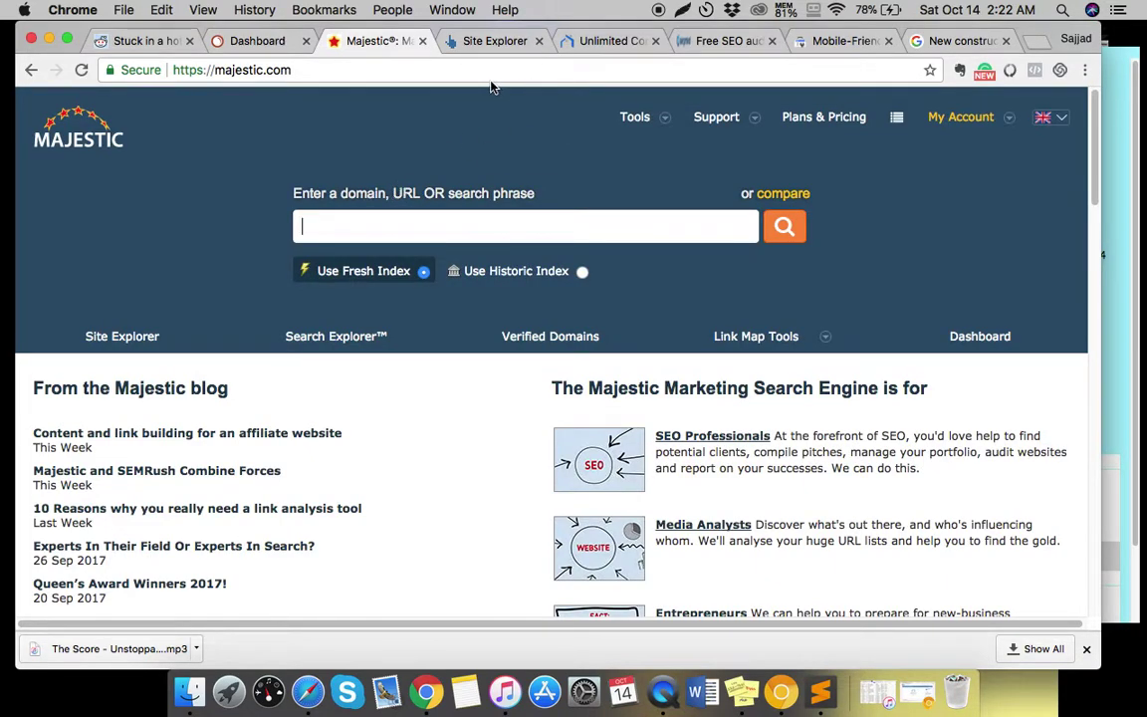
left_click(240, 41)
scroll(514, 234, "down", 3)
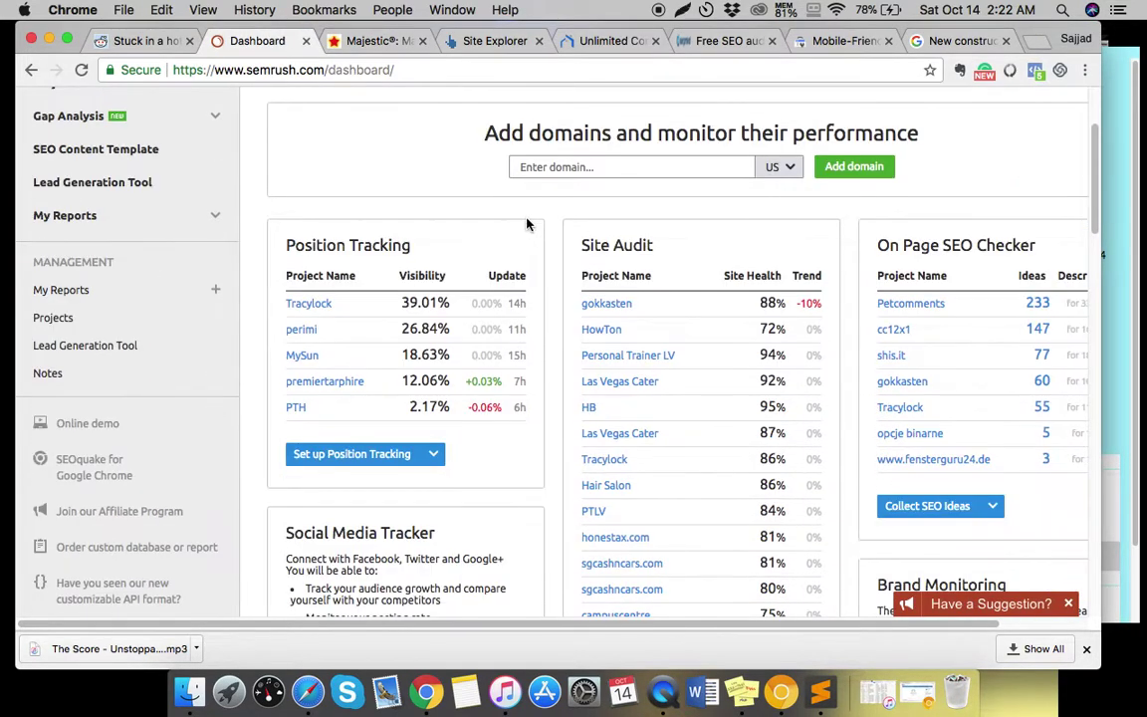
scroll(481, 204, "up", 3)
left_click(833, 41)
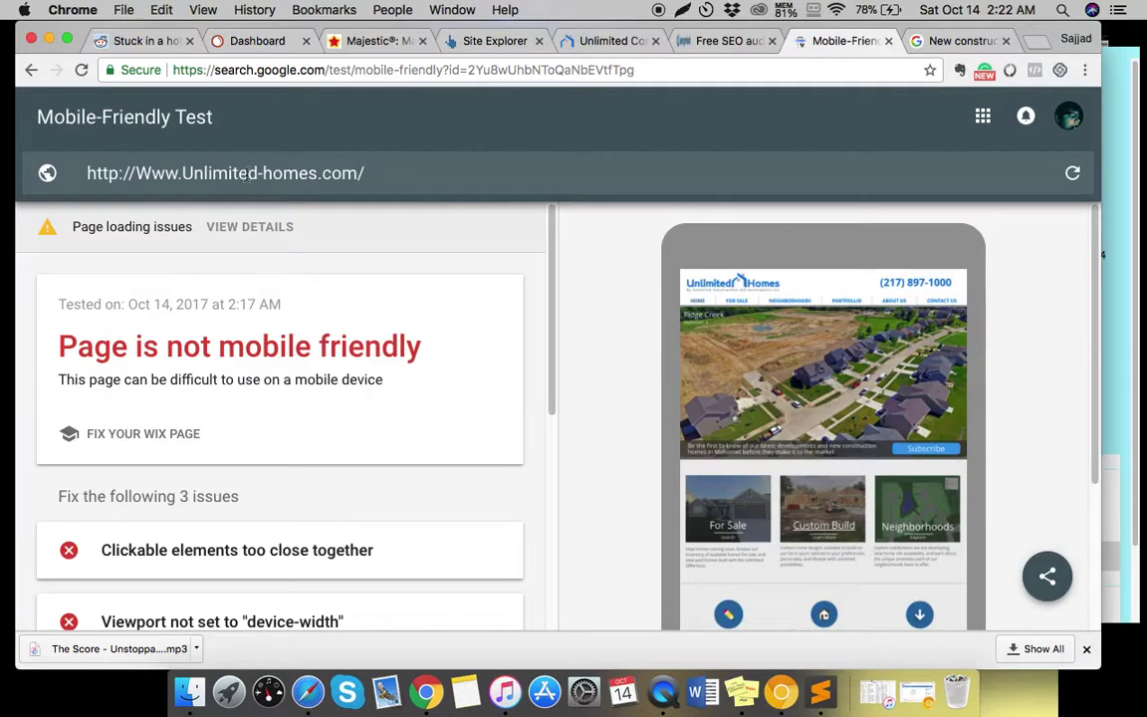
left_click(223, 175)
key("ctrl+c")
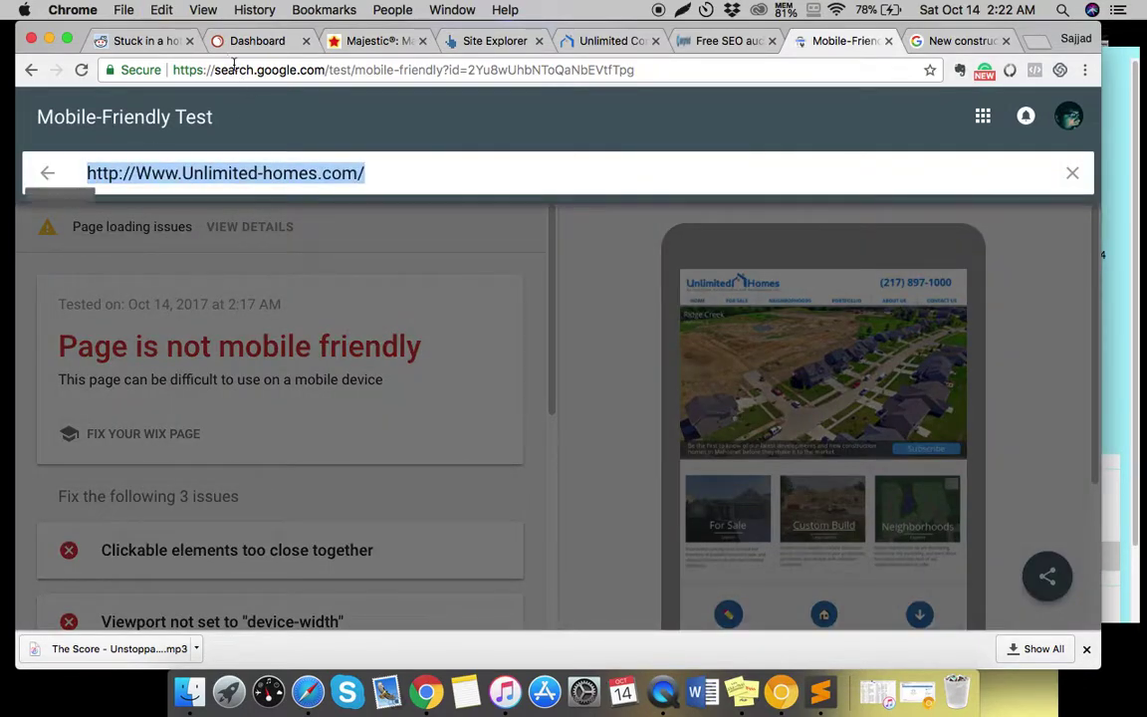
left_click(249, 41)
left_click(448, 153)
key("ctrl+v")
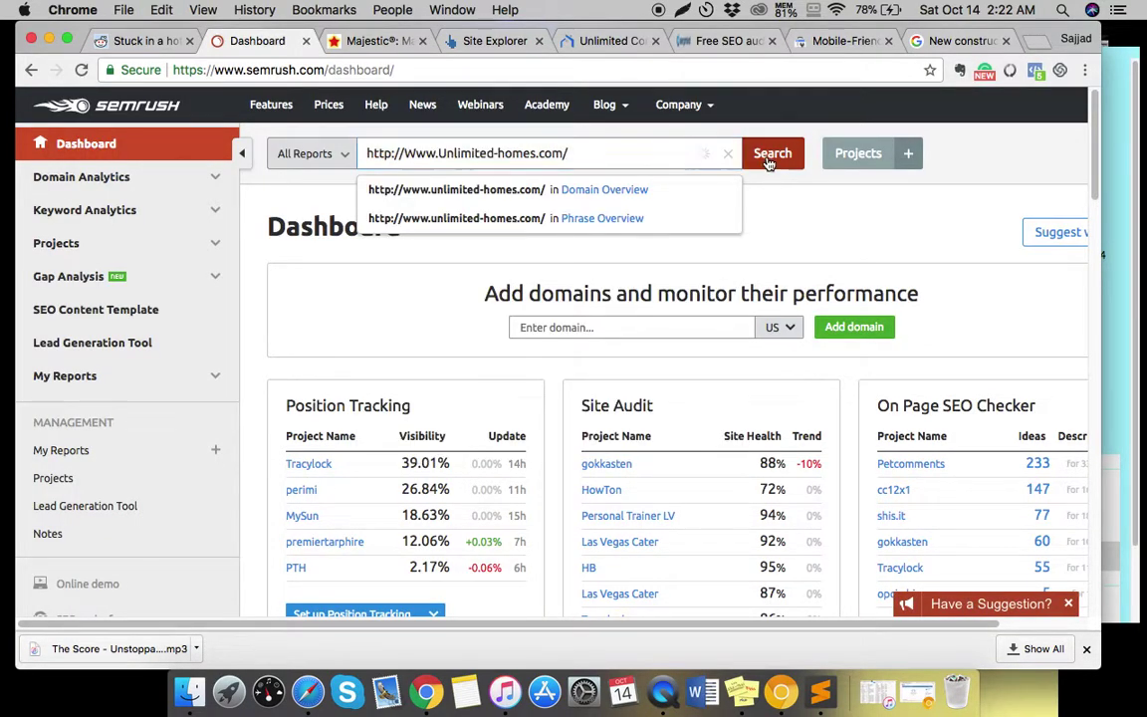
left_click(772, 157)
left_click(368, 40)
key("ctrl+v")
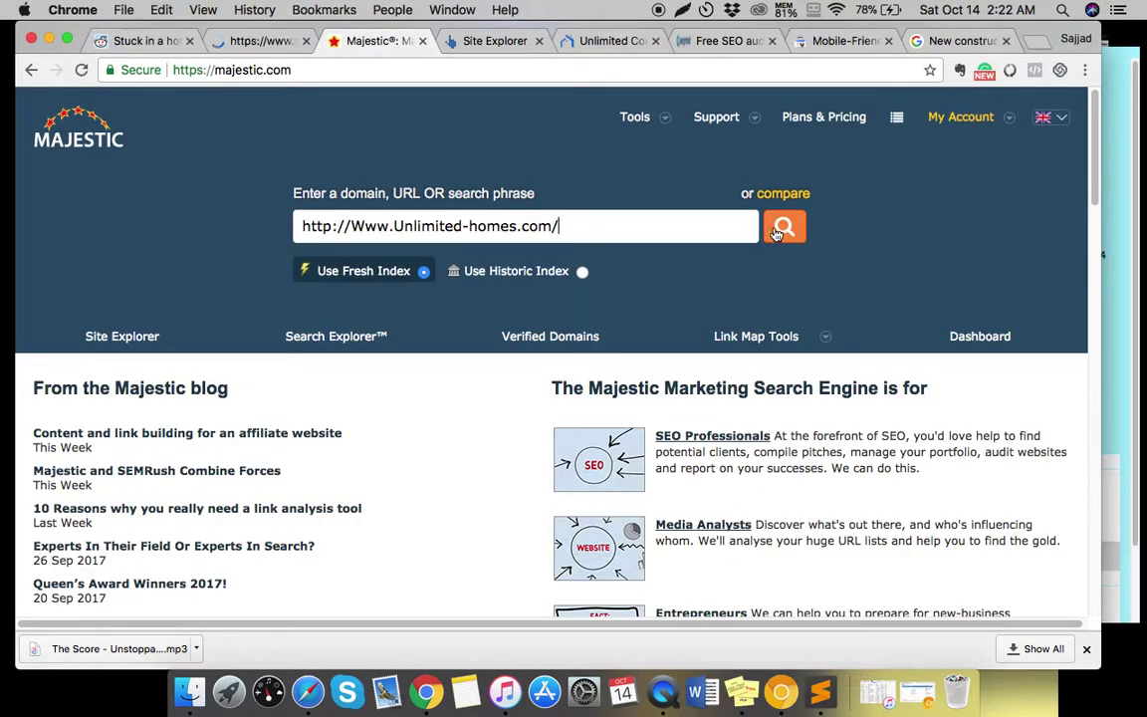
left_click(783, 226)
- Look up the address in Ahrefs Site Explorer using Prefix mode
left_click(495, 41)
left_click(483, 309)
key("ctrl+v")
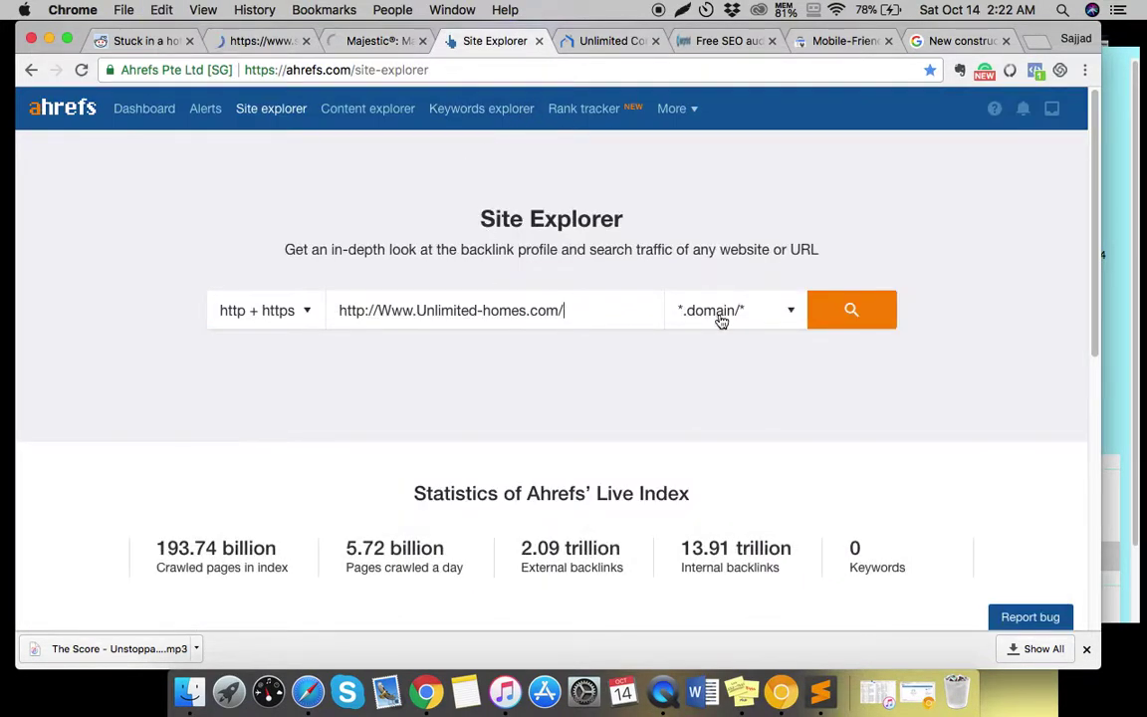
left_click(719, 317)
left_click(719, 391)
left_click(867, 316)
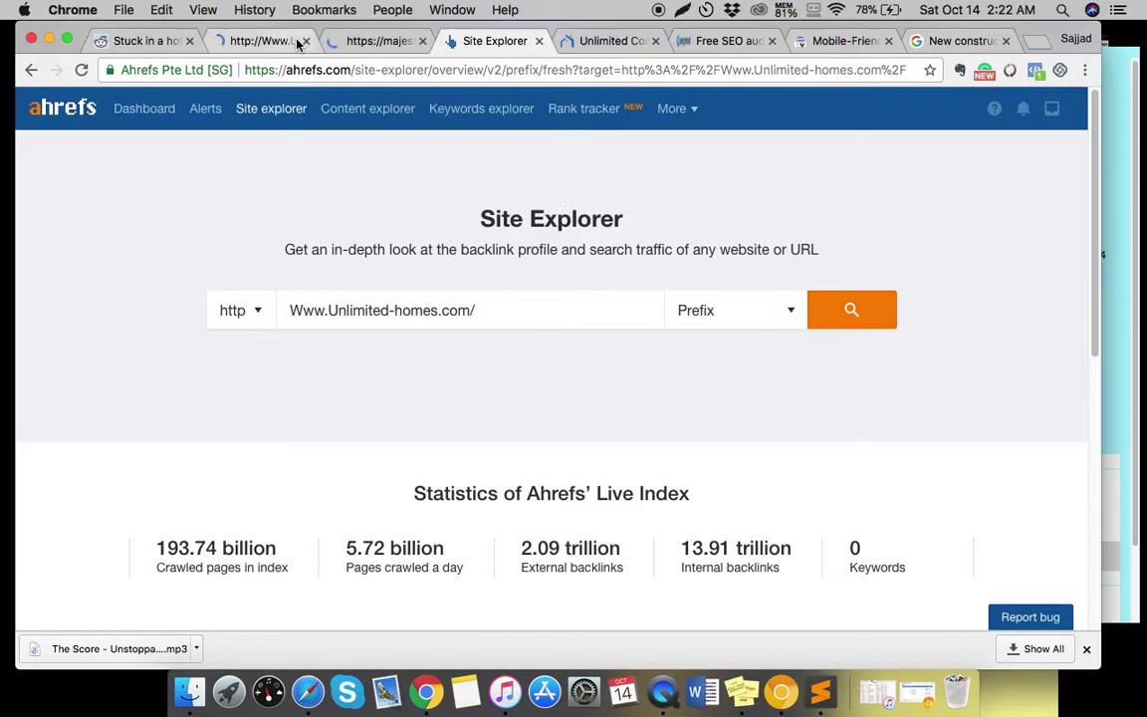
left_click(288, 41)
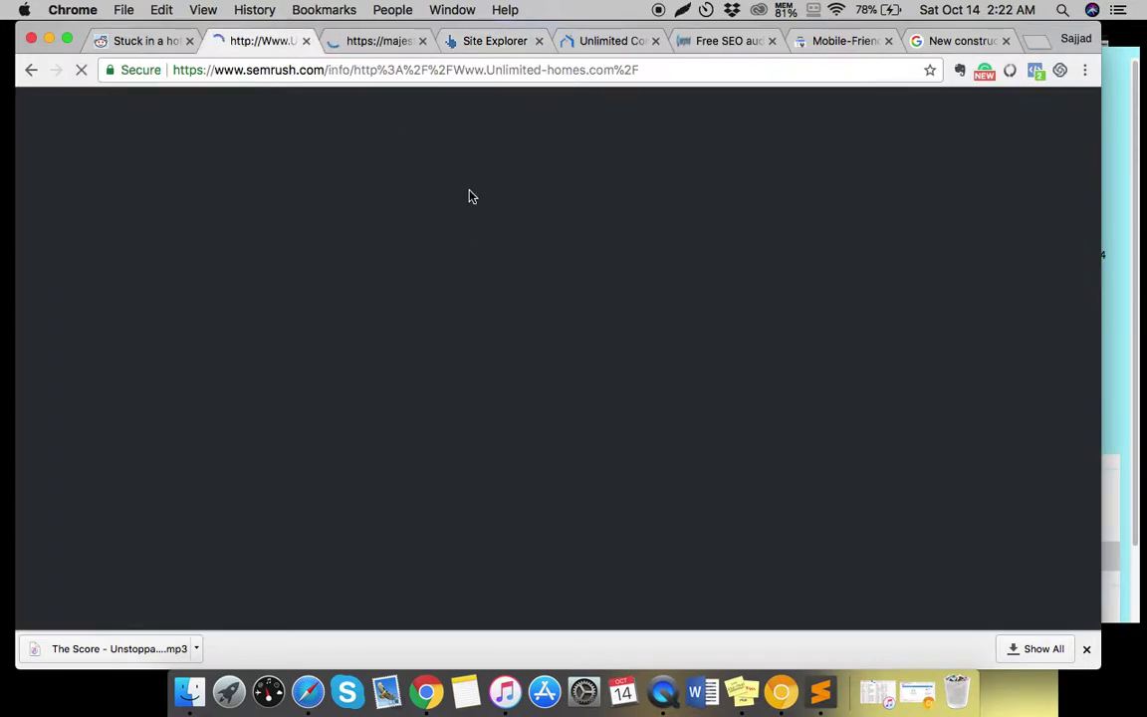
left_click(378, 41)
- Open the Unlimited Homes Contact Us page and bring up the keyword notes file
left_click(612, 41)
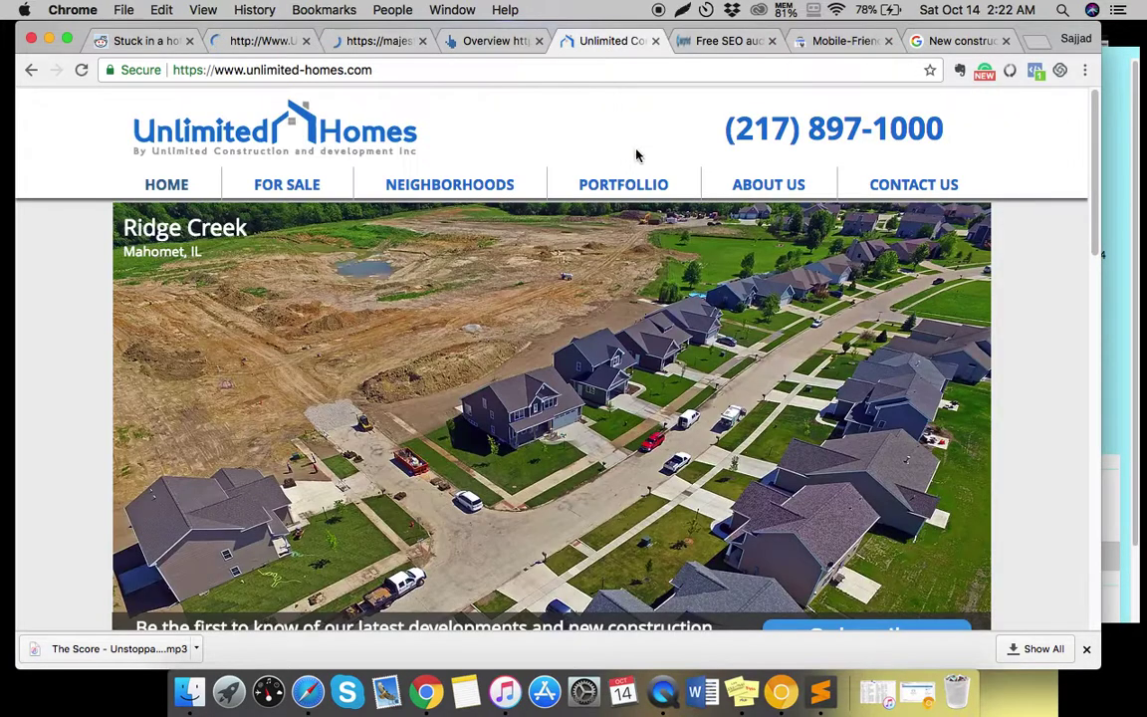
scroll(635, 153, "down", 10)
scroll(536, 335, "down", 15)
scroll(461, 251, "up", 20)
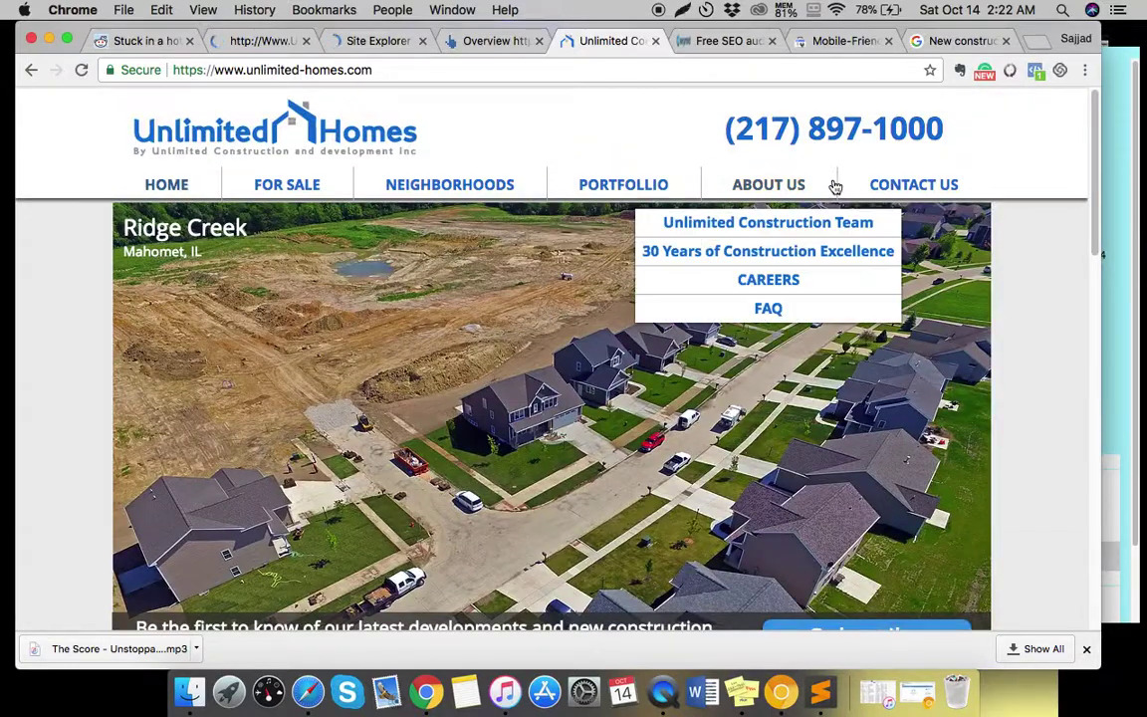
left_click(914, 185)
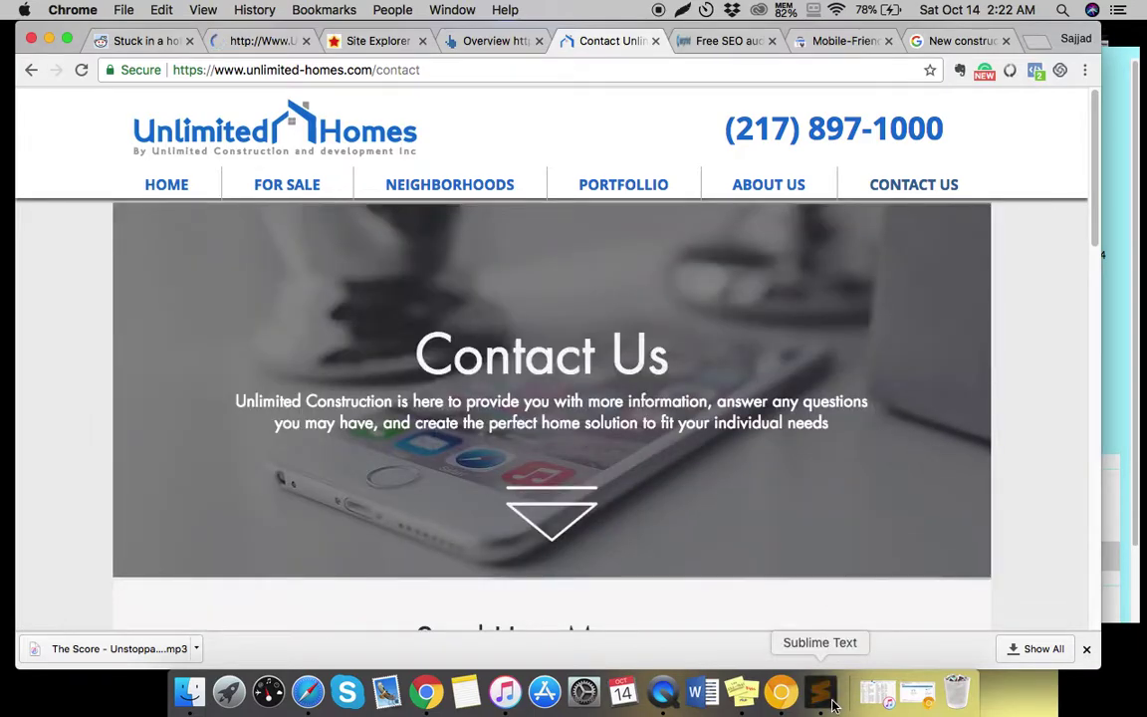
left_click(832, 703)
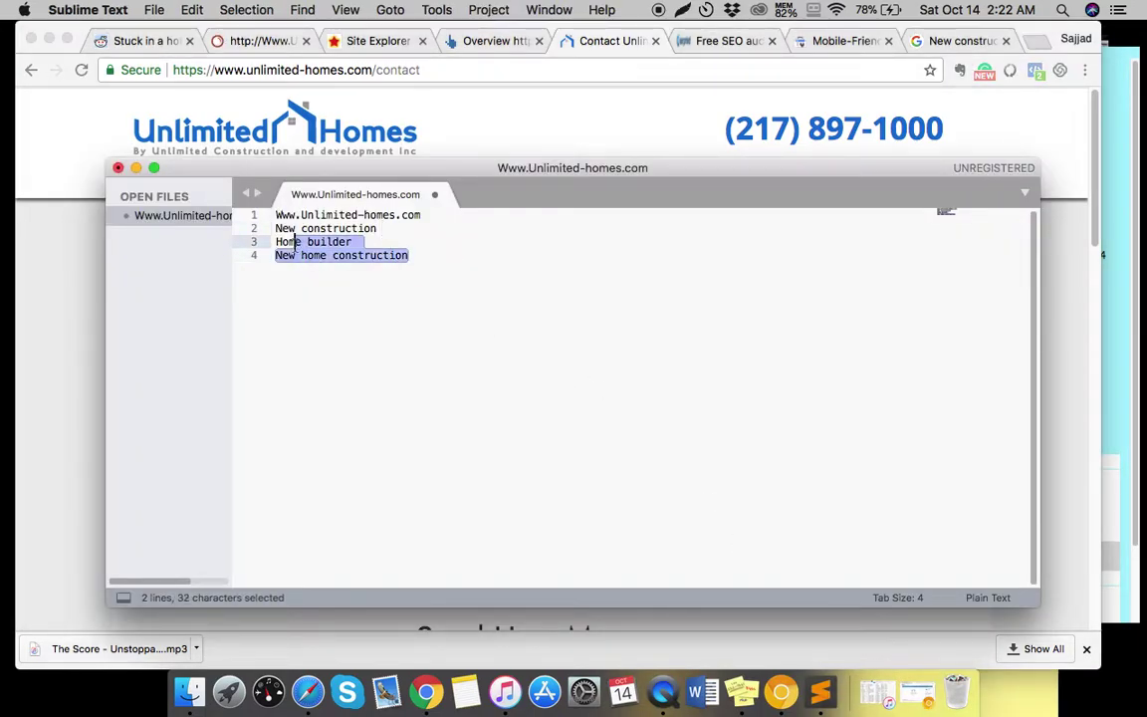
- Review the keyword phrases on lines 2–4 of the note
mouse_move(425, 260)
left_mouse_down()
mouse_move(284, 228)
mouse_move(455, 251)
left_mouse_up()
left_click(350, 233)
left_click(323, 282)
left_click(451, 292)
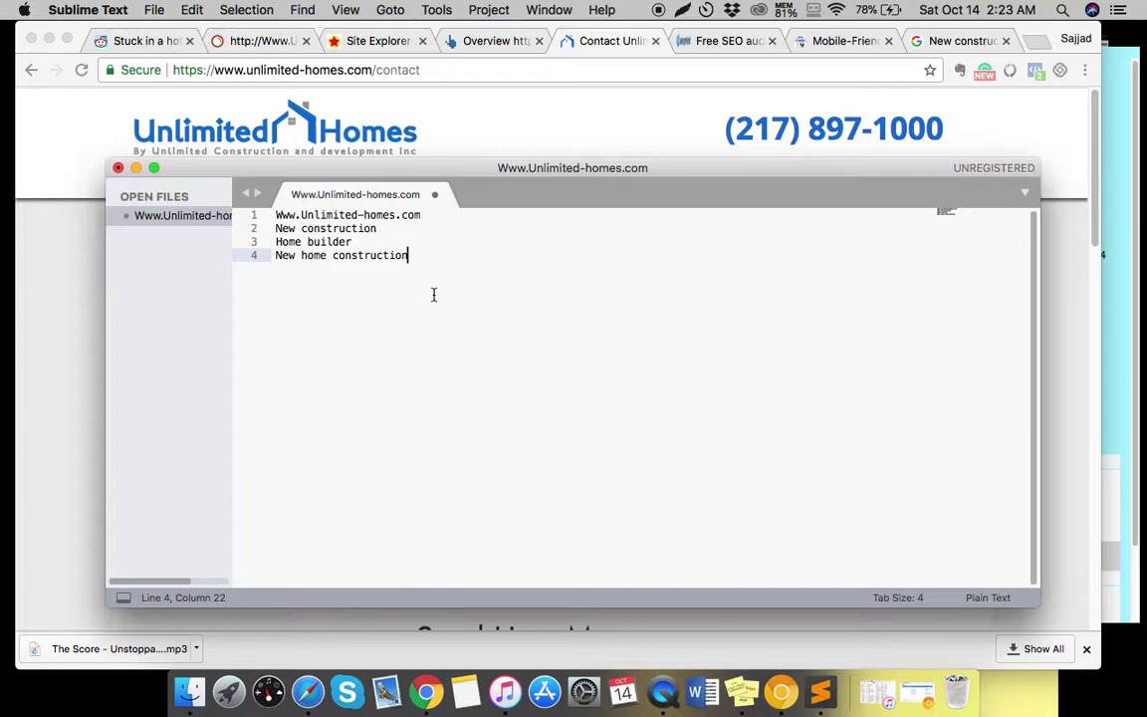
- Append 'IL Illiois' after 'New construction' on line 2, fixing the typo
left_click_drag(412, 259, 276, 228)
left_click(381, 228)
type("I")
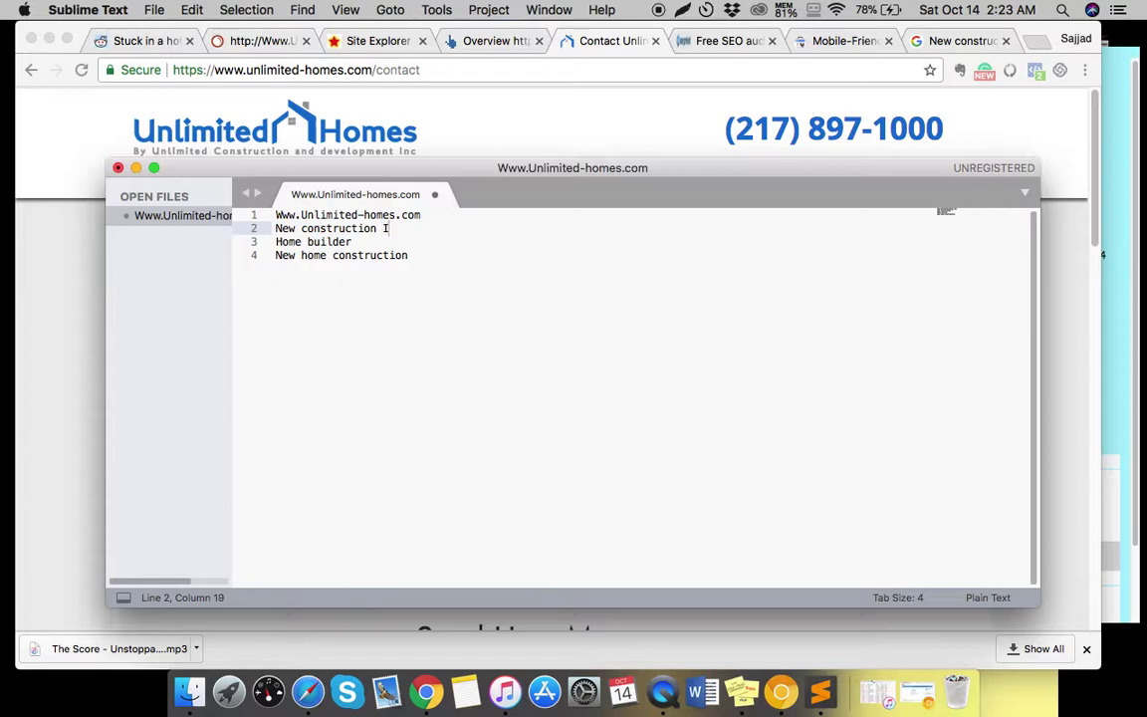
type("L Illio")
type("ois")
key("Left")
key("Left")
key("BackSpace")
key("End")
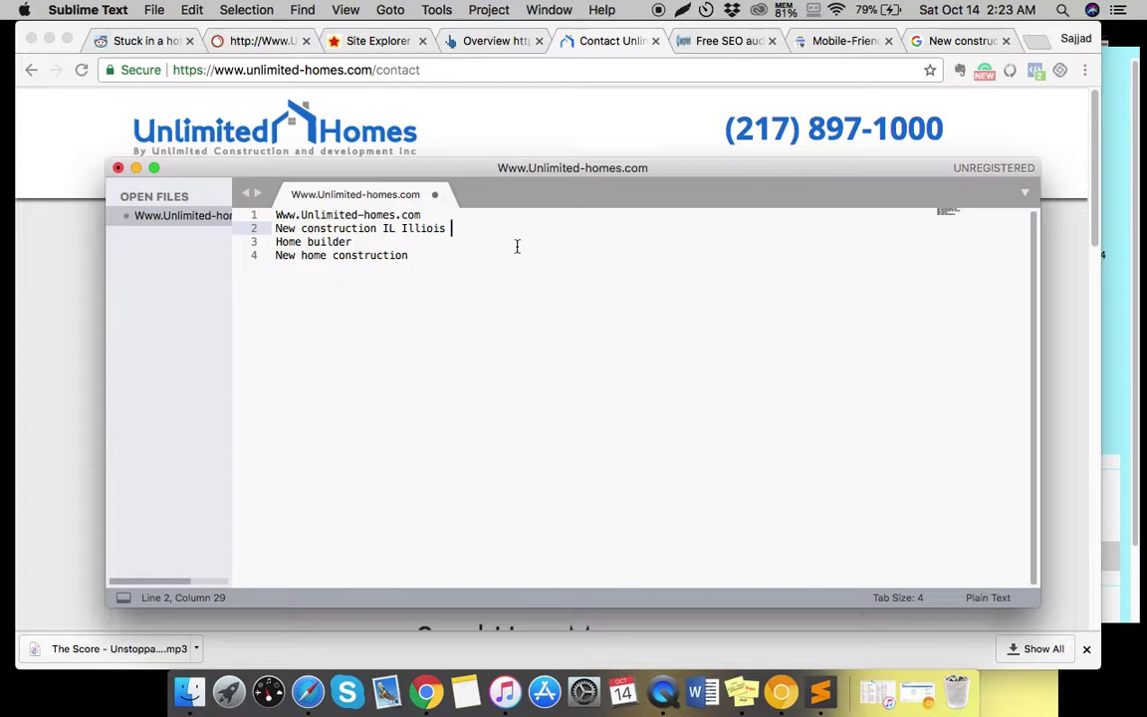
- Scroll through Majestic's Site Explorer URL report for the site
left_click(444, 106)
left_click(360, 45)
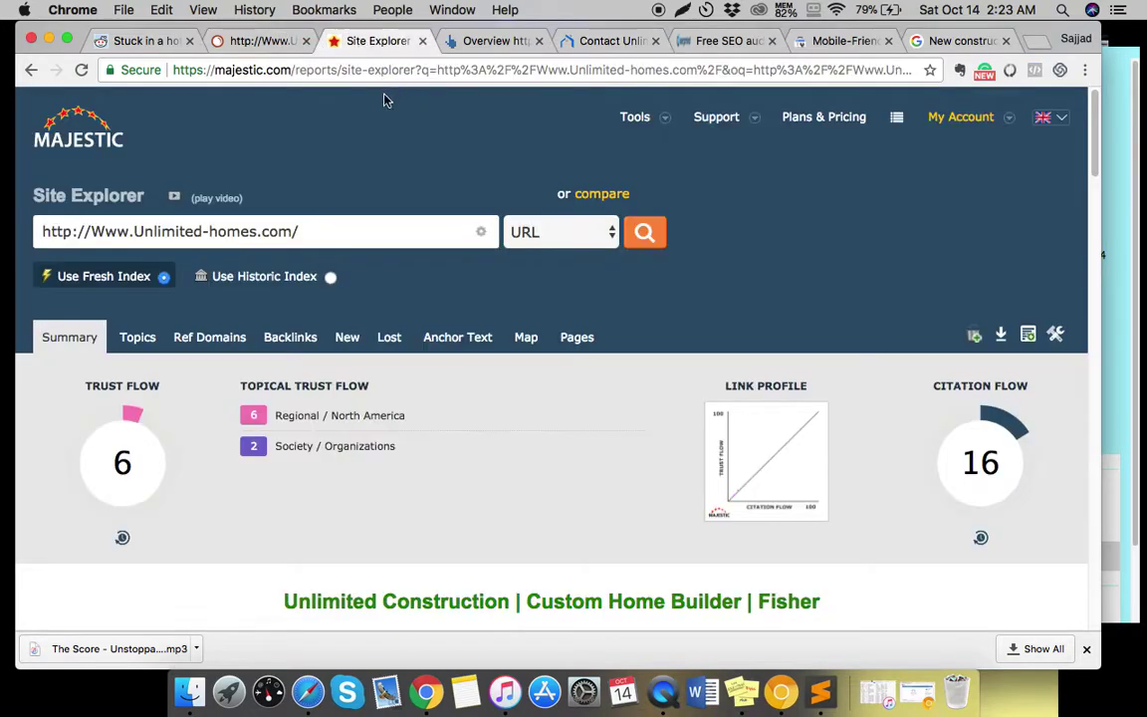
scroll(525, 220, "down", 1)
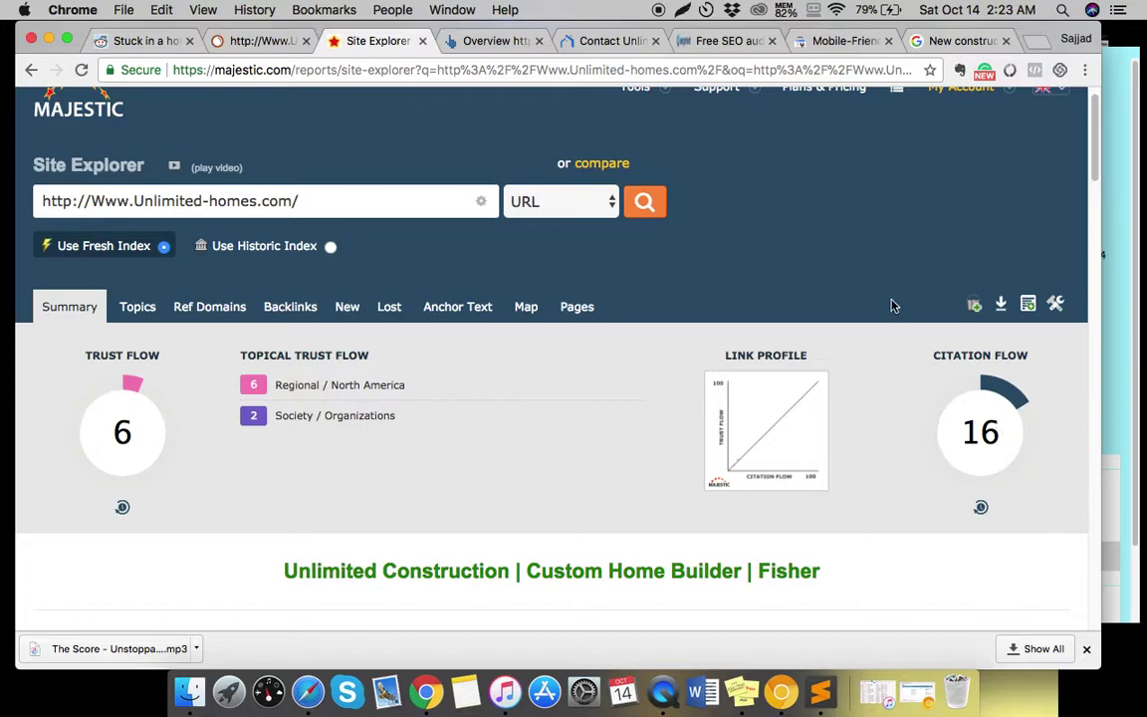
scroll(448, 419, "down", 1)
scroll(448, 408, "down", 3)
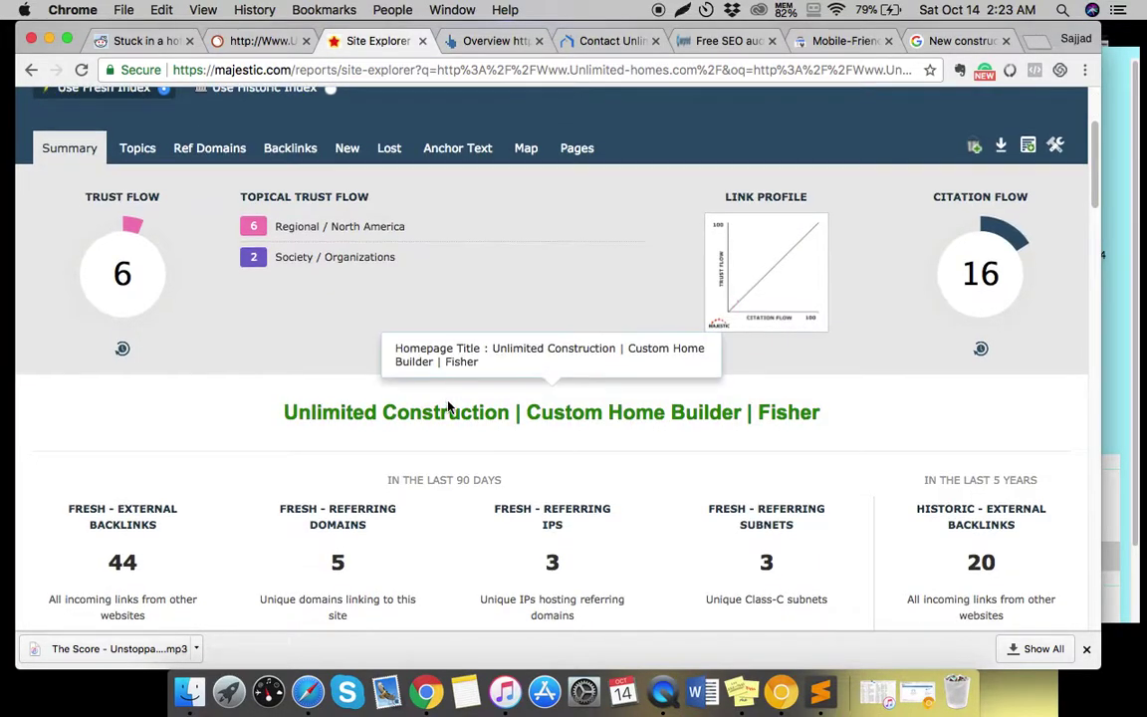
scroll(448, 402, "down", 3)
scroll(450, 399, "up", 5)
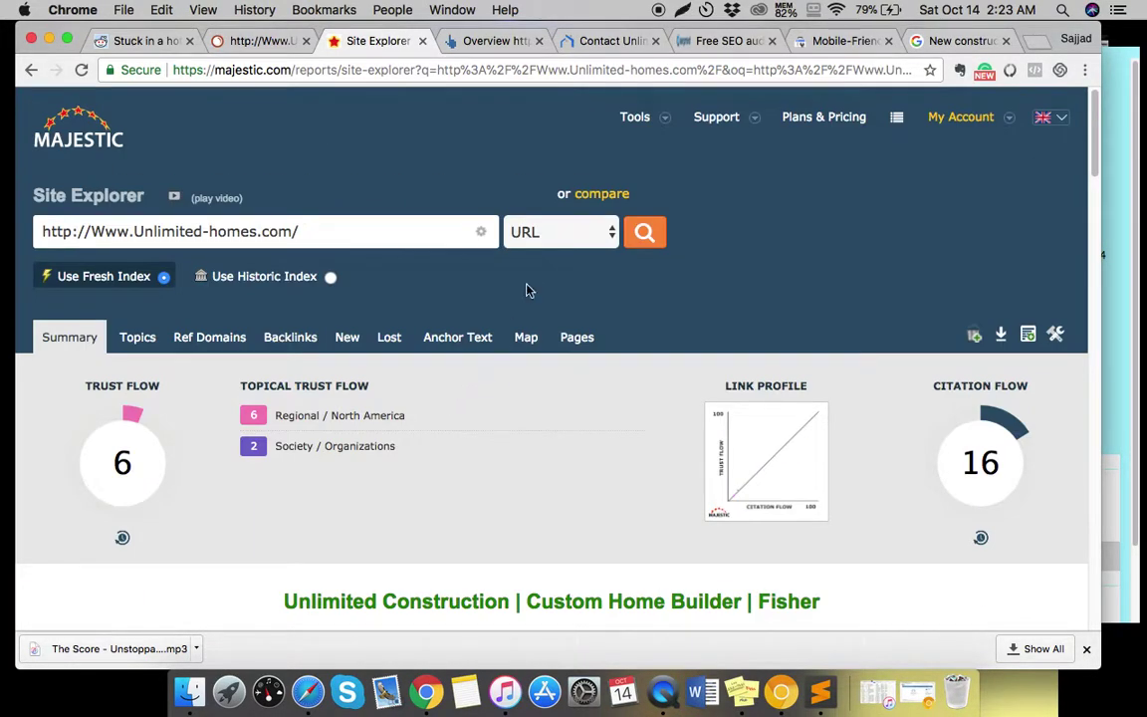
- Switch the scope to Subdomain and review Trust Flow 4 and Citation Flow 21
left_click(550, 252)
left_click(547, 189)
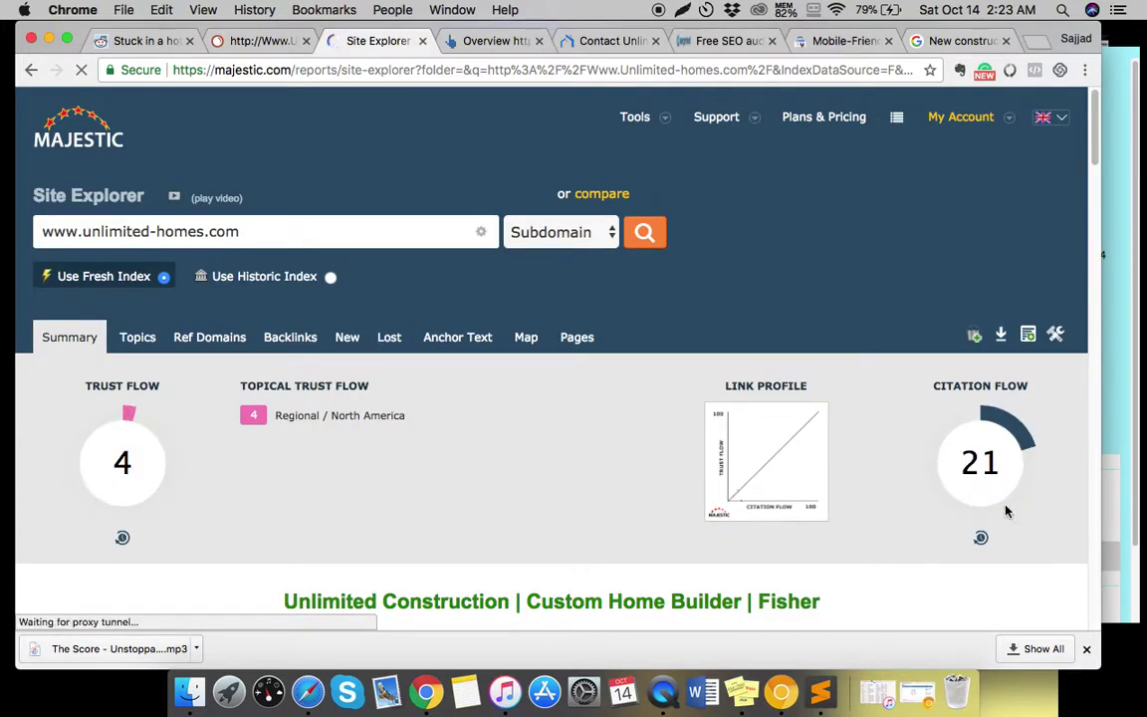
scroll(583, 482, "down", 5)
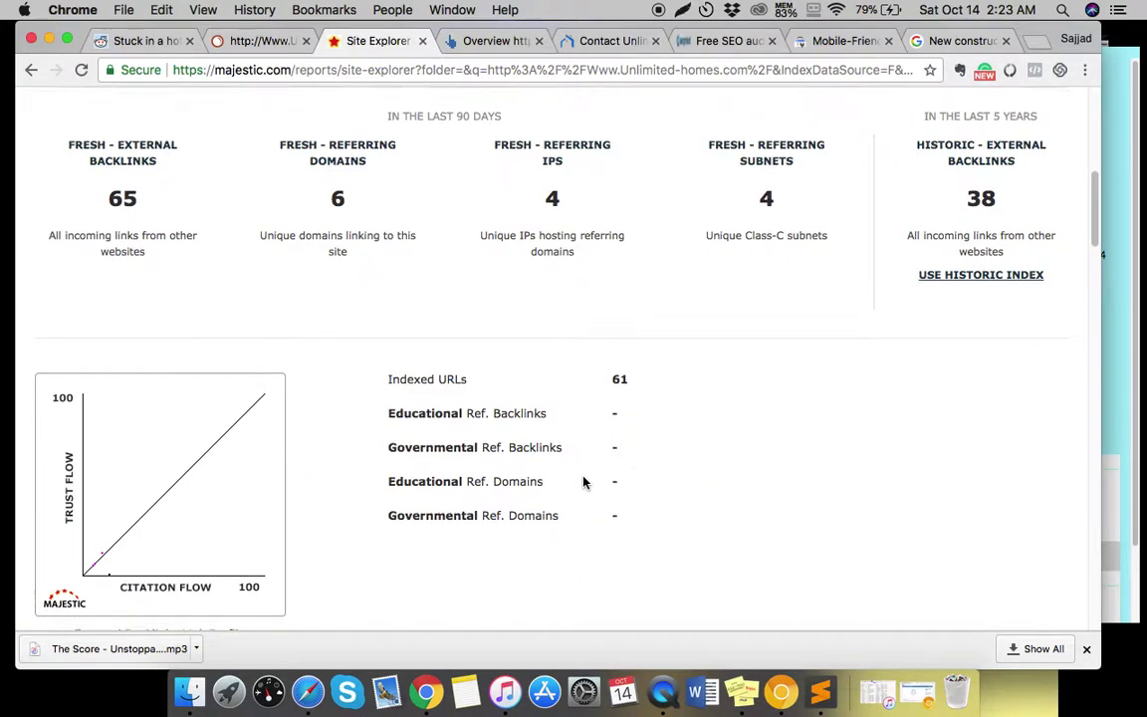
scroll(584, 481, "down", 5)
scroll(584, 482, "down", 4)
scroll(586, 483, "up", 2)
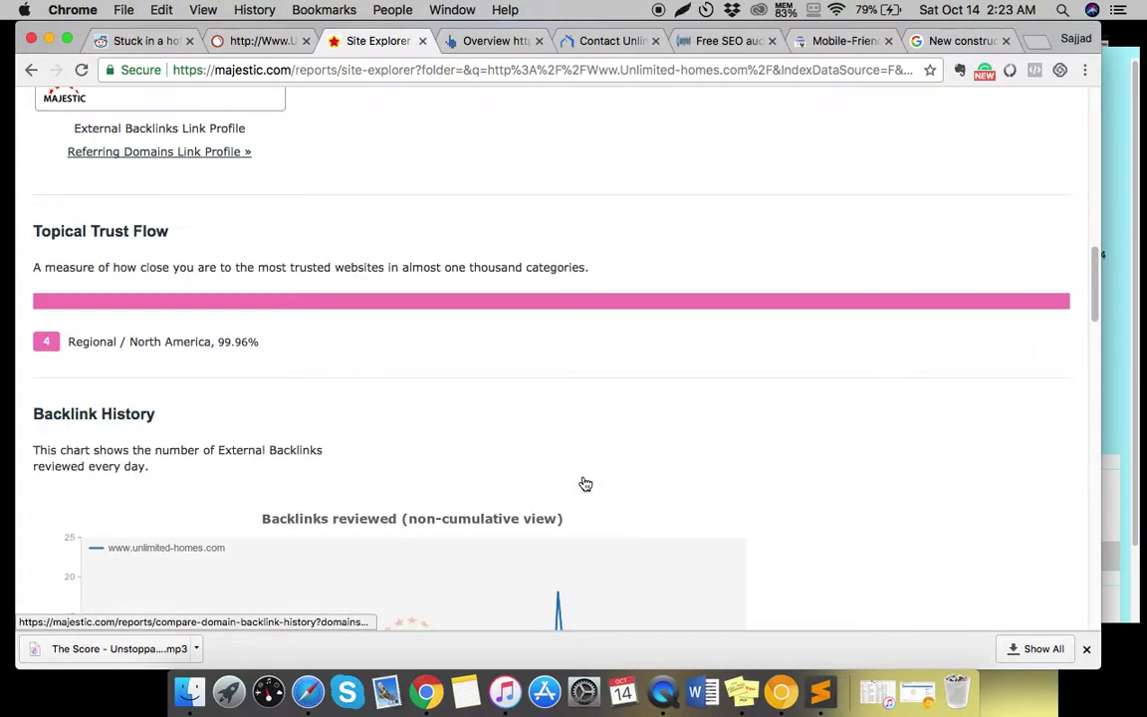
scroll(584, 482, "up", 4)
scroll(584, 480, "up", 4)
scroll(583, 480, "up", 1)
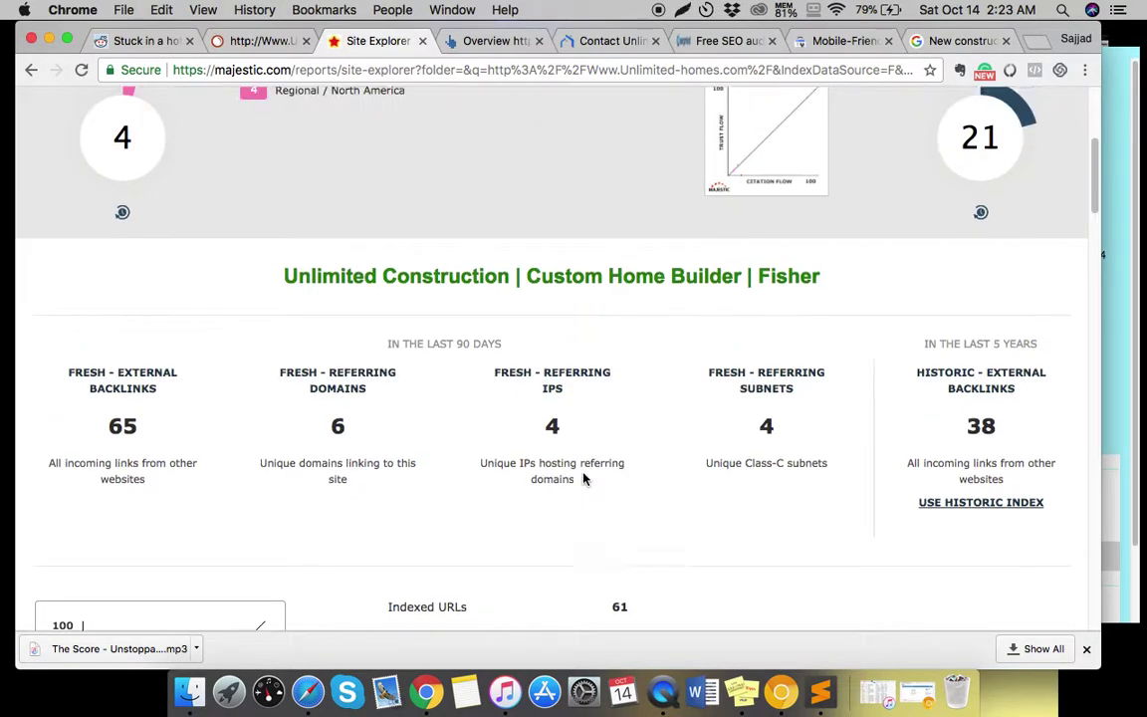
scroll(582, 458, "up", 3)
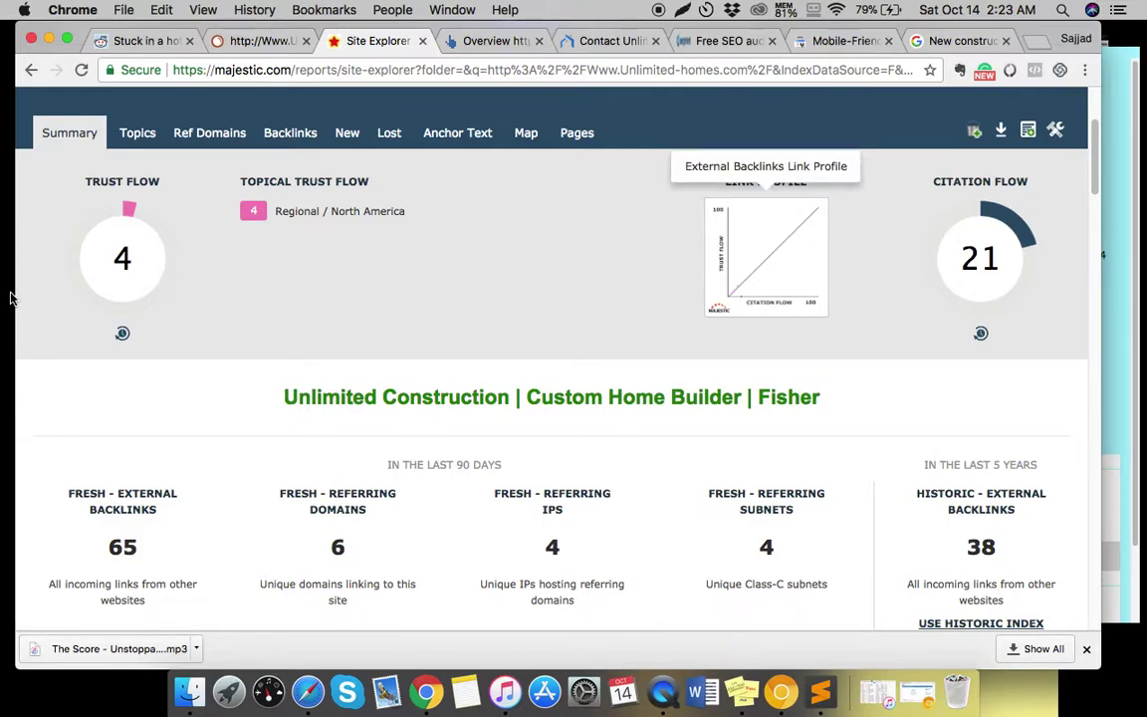
scroll(766, 255, "down", 1)
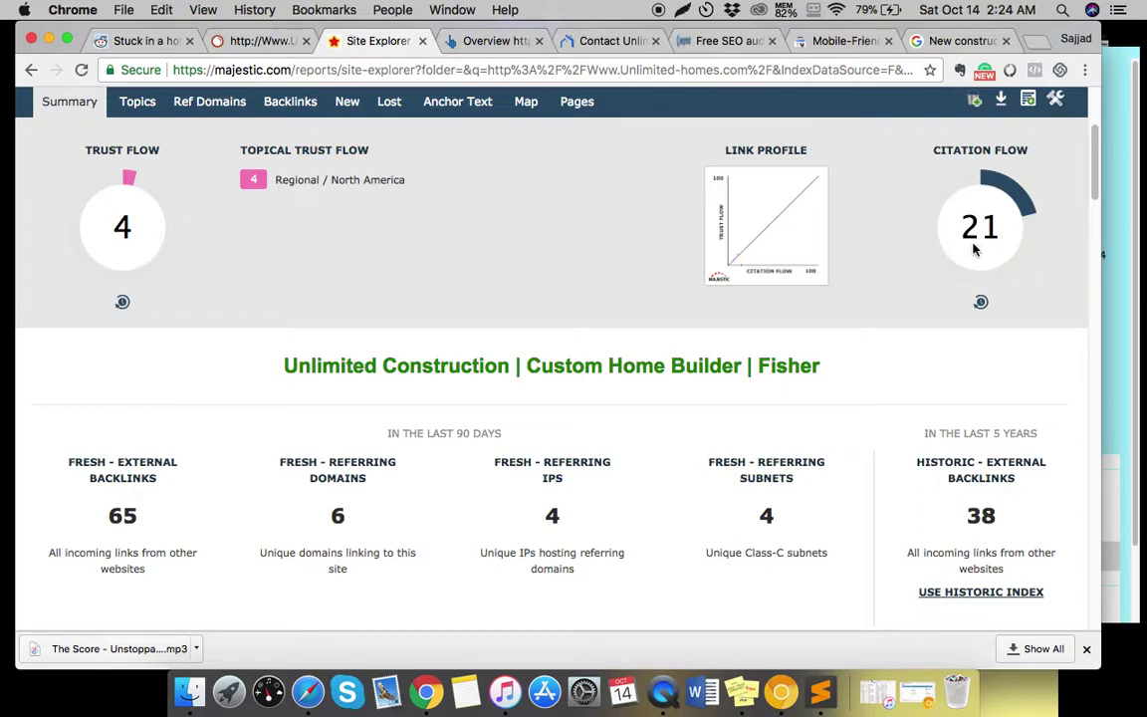
- Scroll through the charts of the Ahrefs Overview for unlimited-homes.com
left_click(493, 41)
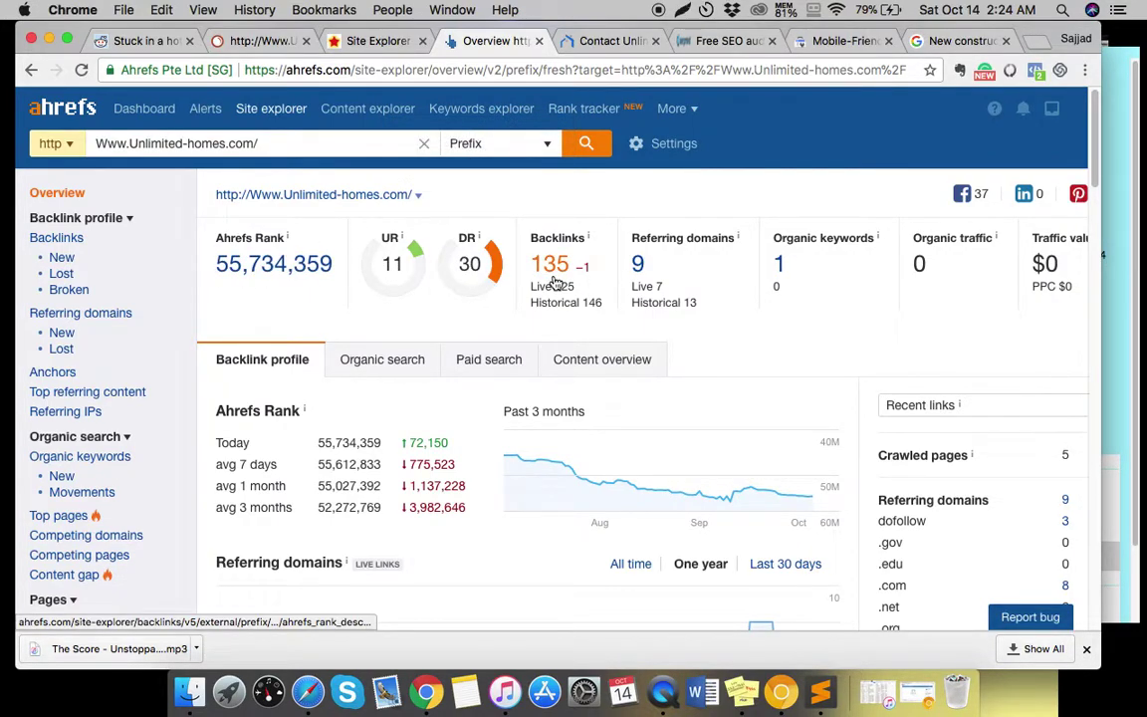
scroll(556, 279, "down", 5)
scroll(556, 271, "down", 2)
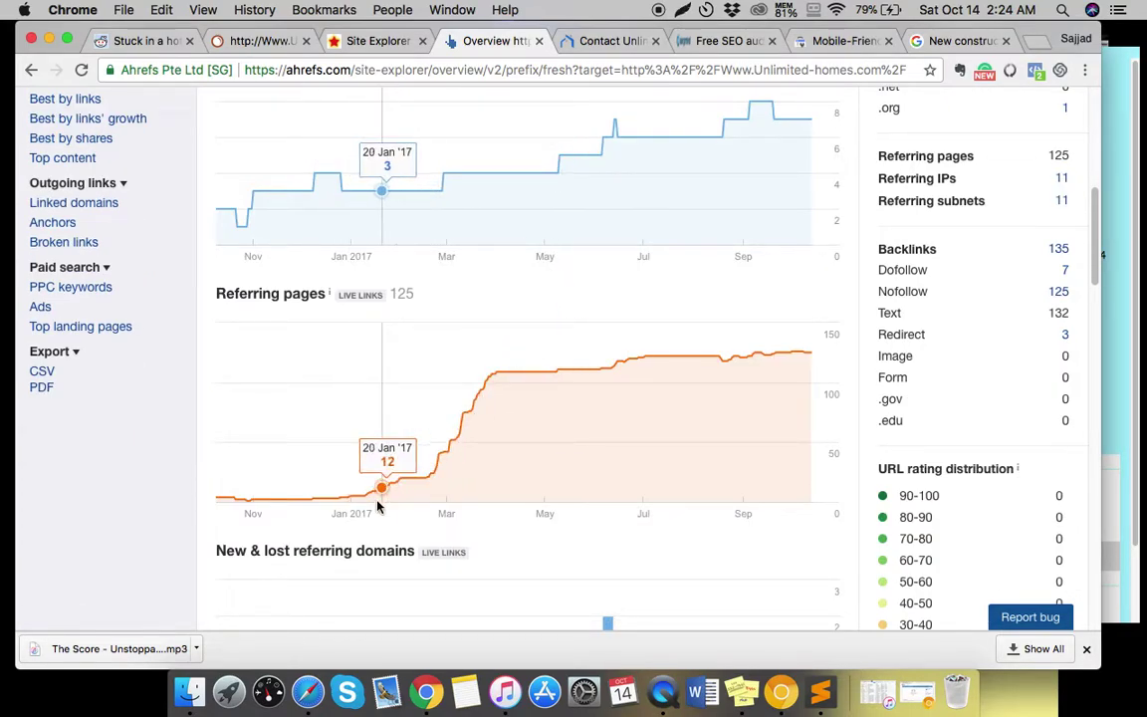
scroll(505, 456, "down", 5)
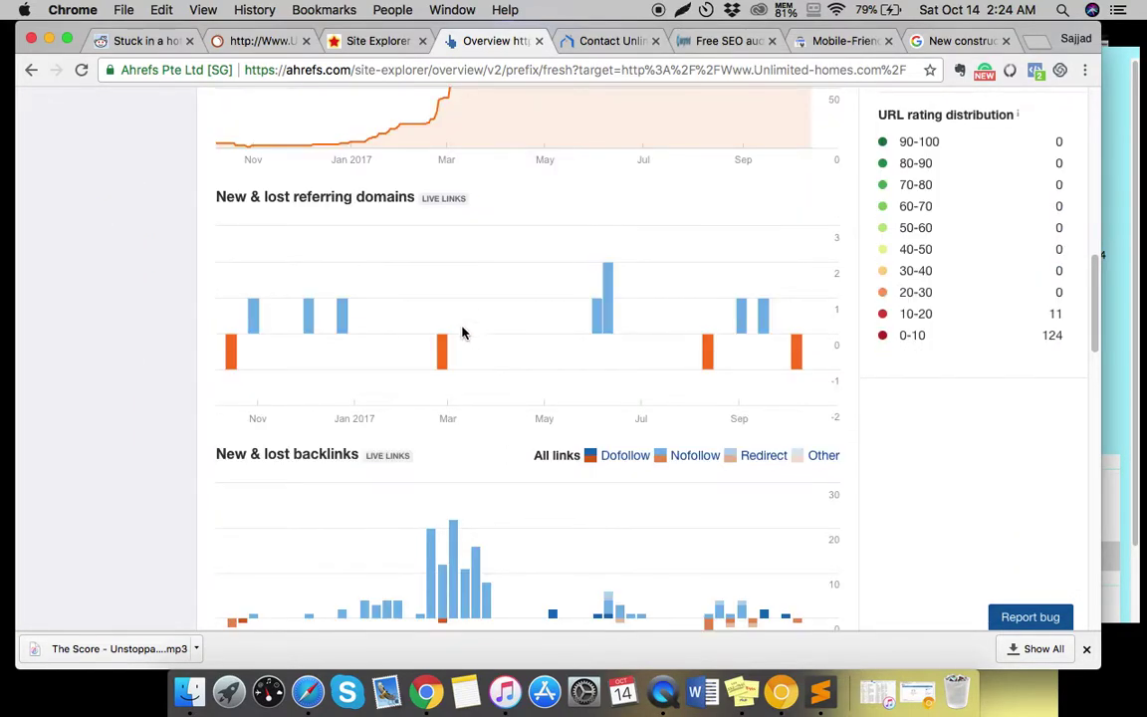
scroll(461, 332, "up", 6)
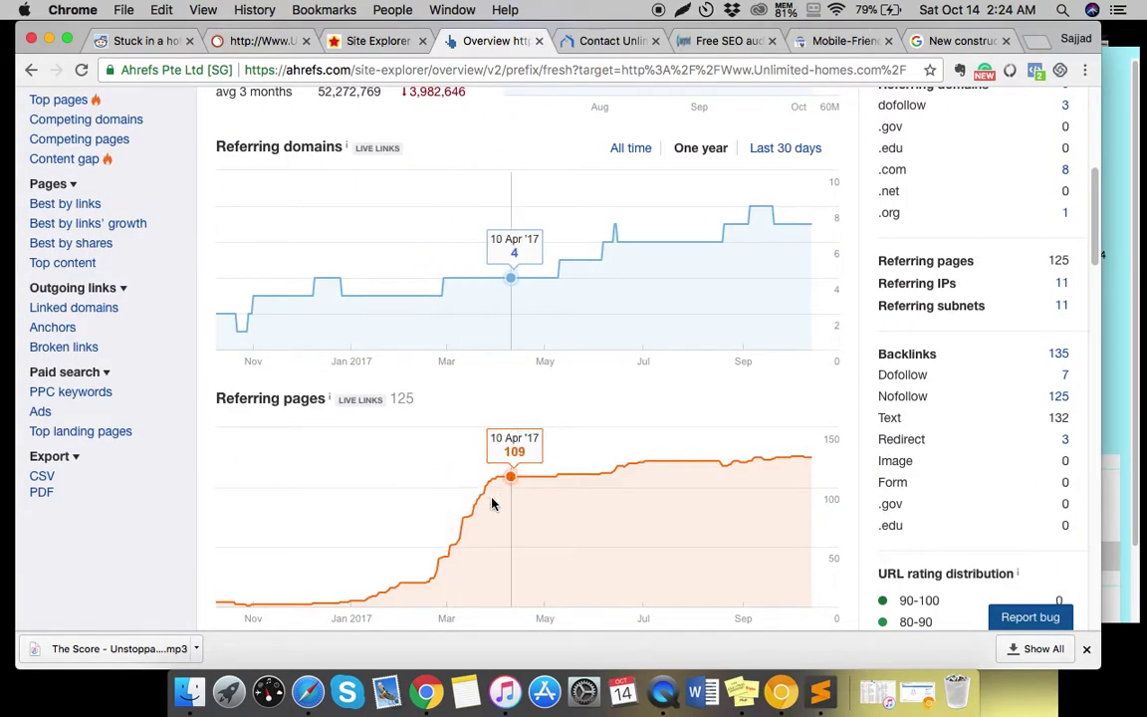
scroll(632, 310, "down", 5)
scroll(614, 389, "down", 7)
scroll(364, 345, "down", 5)
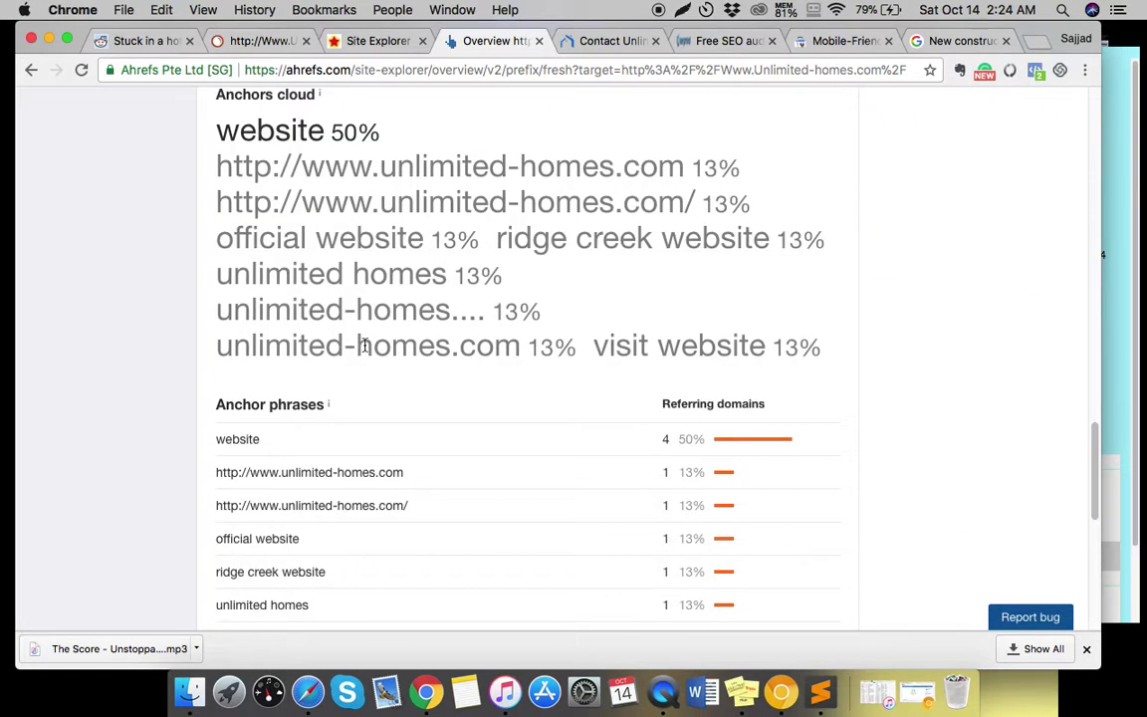
scroll(365, 346, "up", 2)
scroll(374, 344, "down", 3)
- Inspect the Anchors cloud and anchor phrases, led by 'website' at 50%
mouse_move(324, 158)
left_mouse_down()
mouse_move(435, 199)
mouse_move(513, 247)
left_mouse_up()
left_click(513, 247)
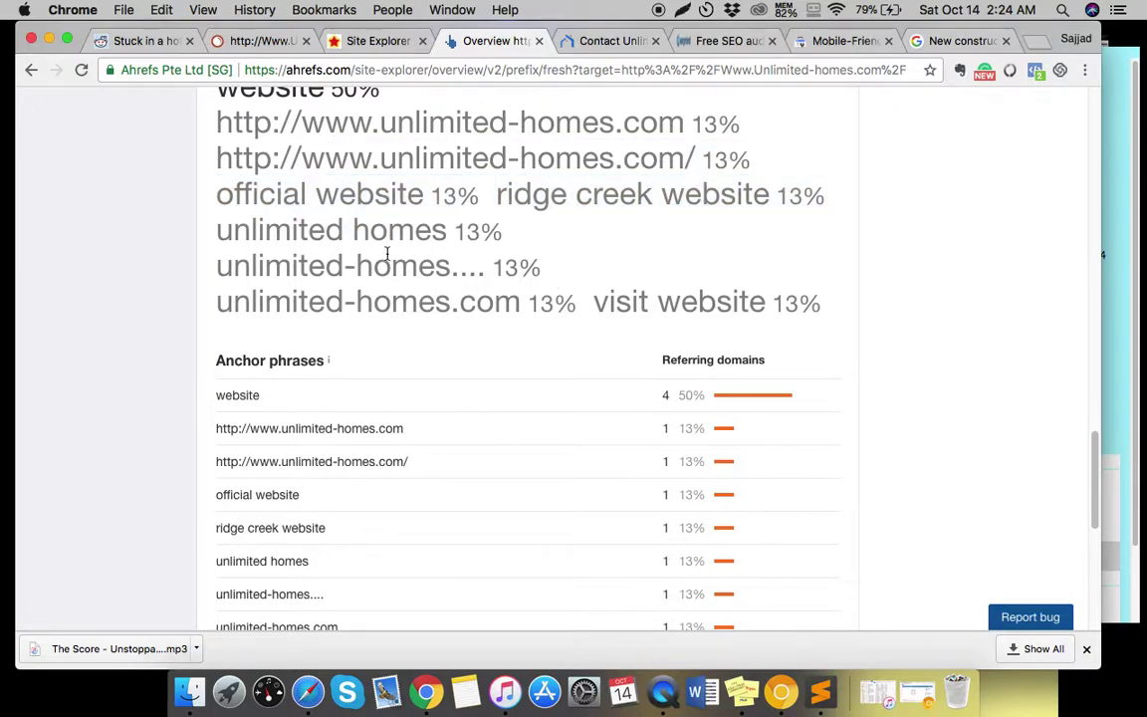
scroll(370, 388, "down", 3)
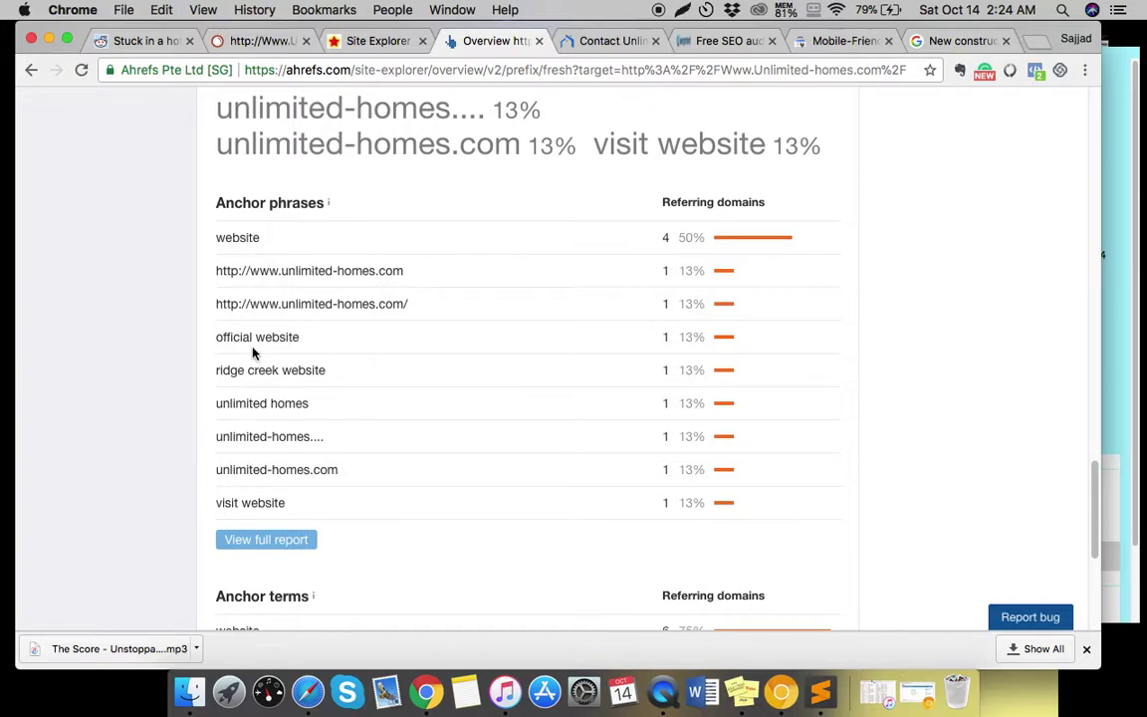
left_click_drag(402, 303, 199, 308)
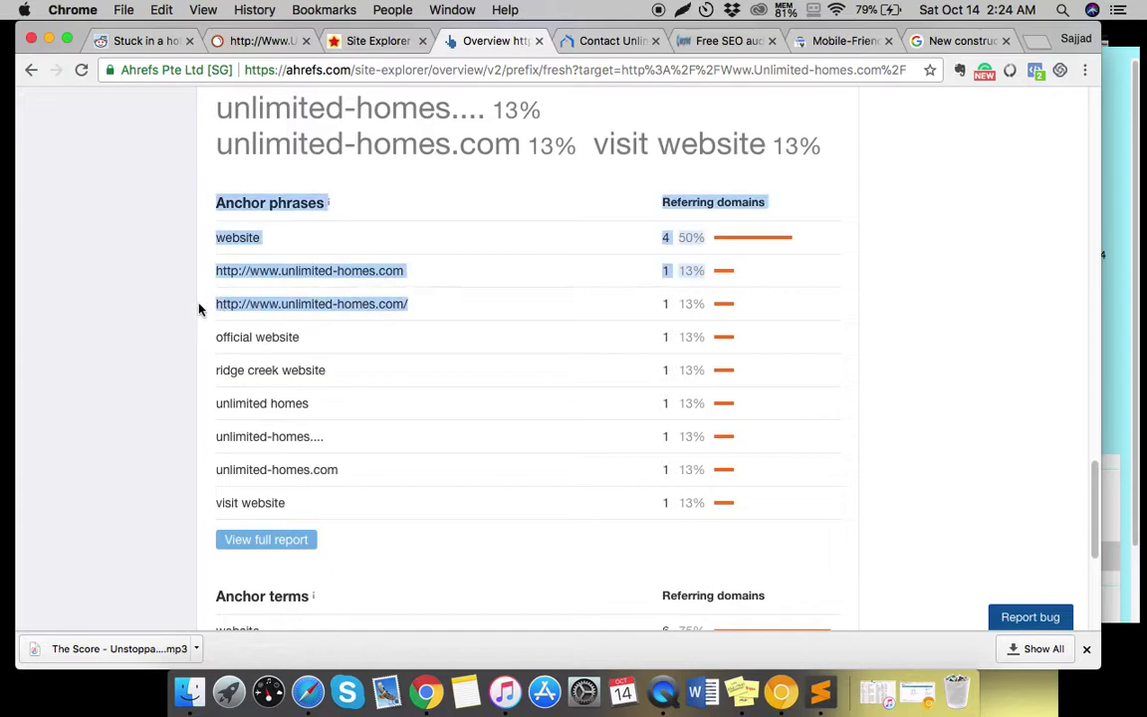
left_click(487, 277)
left_click(823, 702)
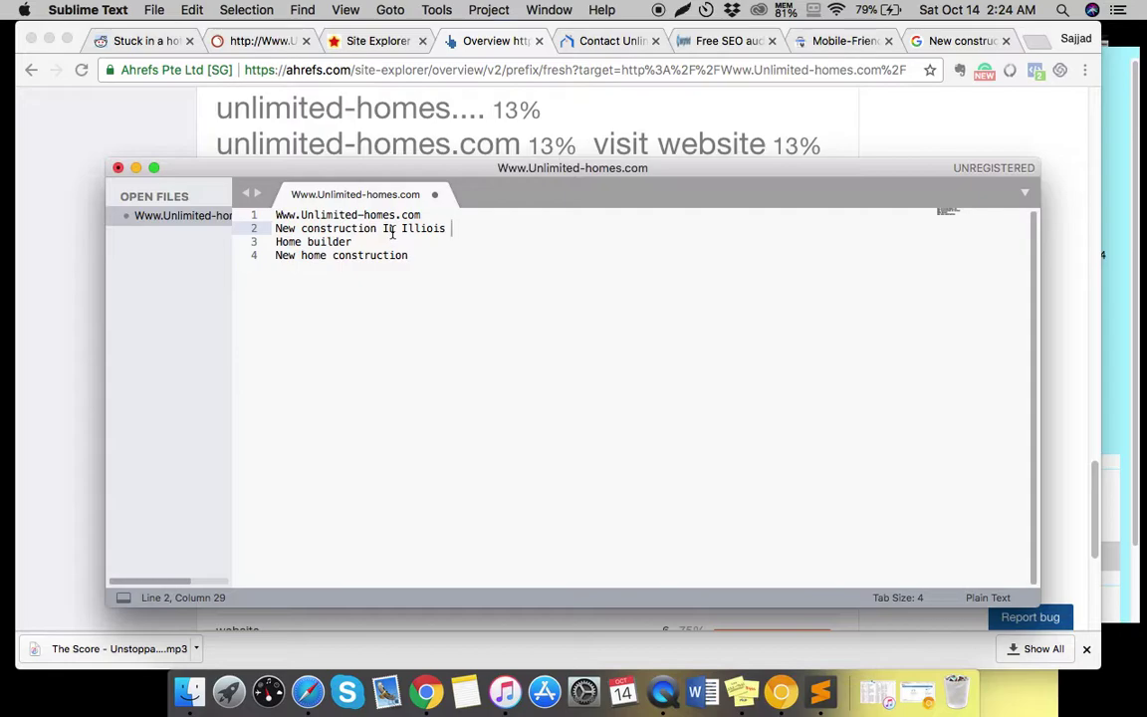
left_click(482, 46)
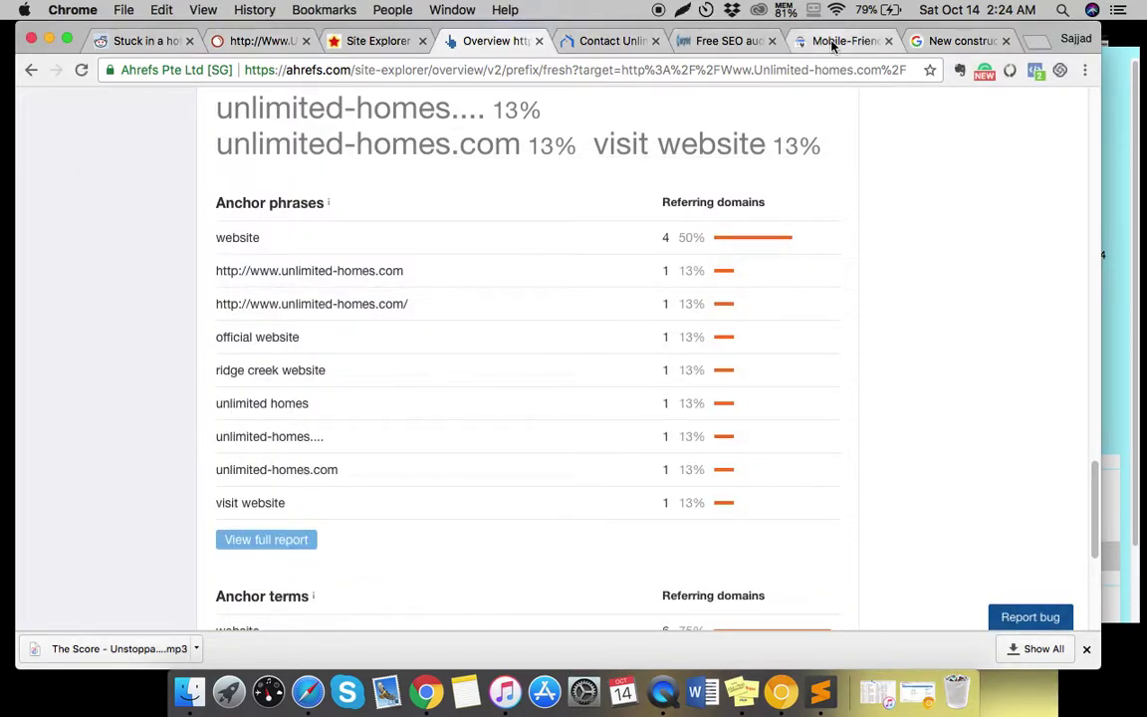
- Review all 53 ranking keywords, e.g. 'unlimited construction' at position 6
left_click(259, 42)
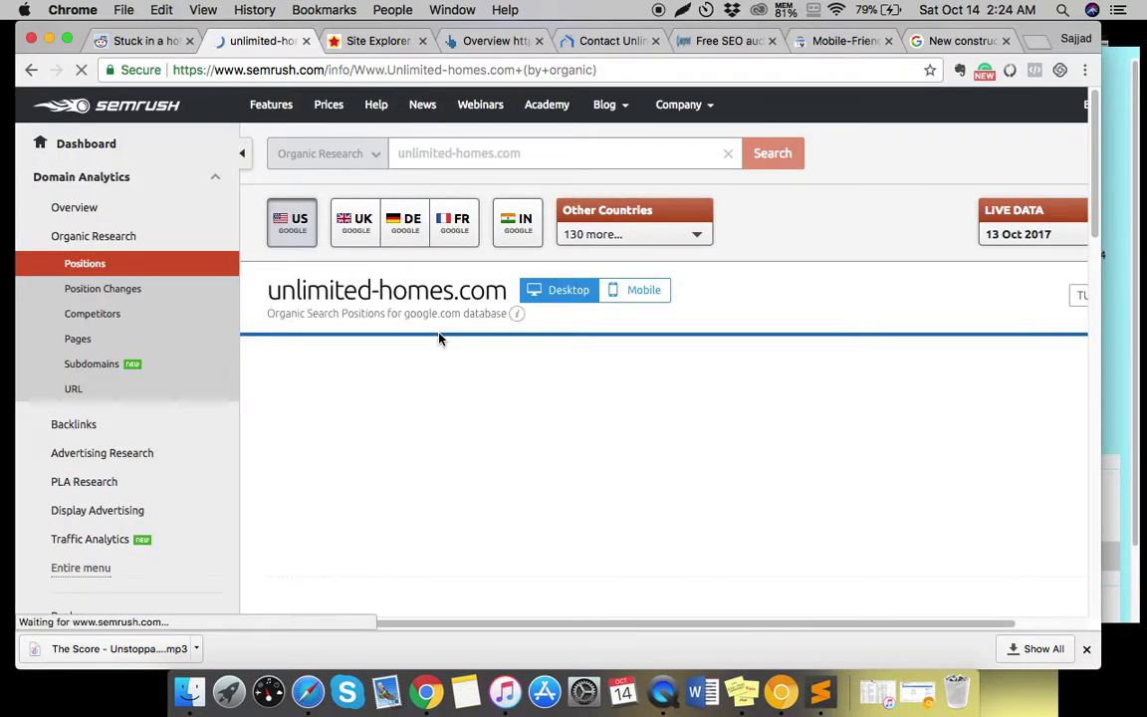
scroll(591, 401, "down", 1)
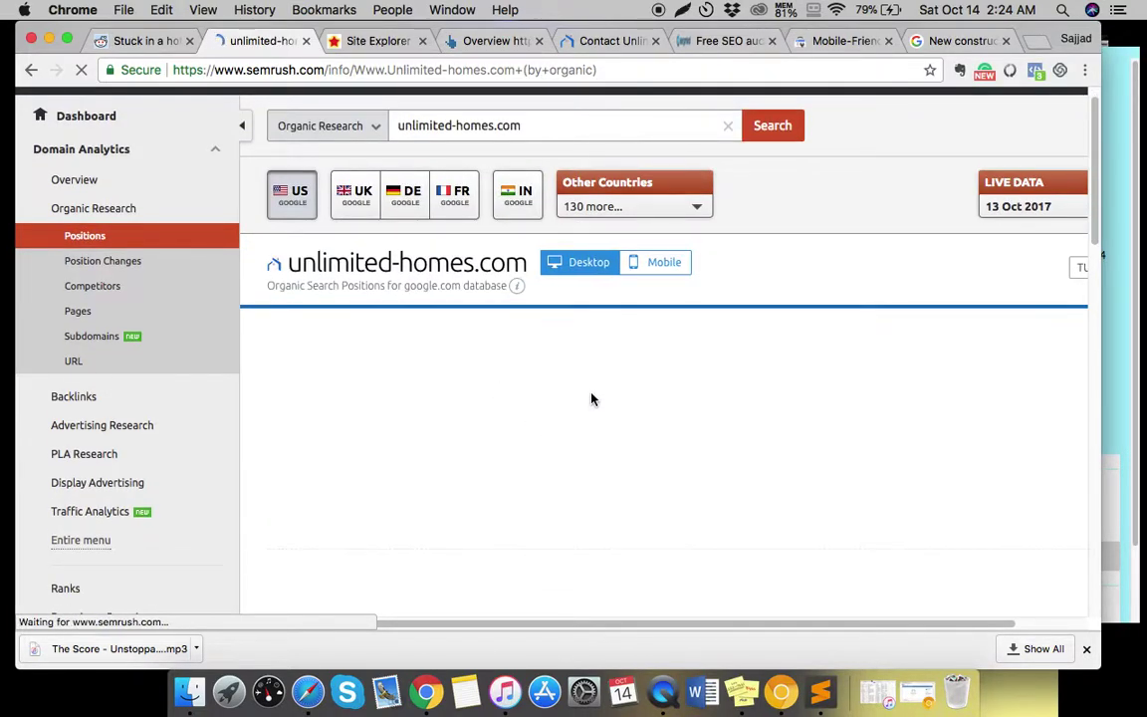
scroll(592, 396, "down", 3)
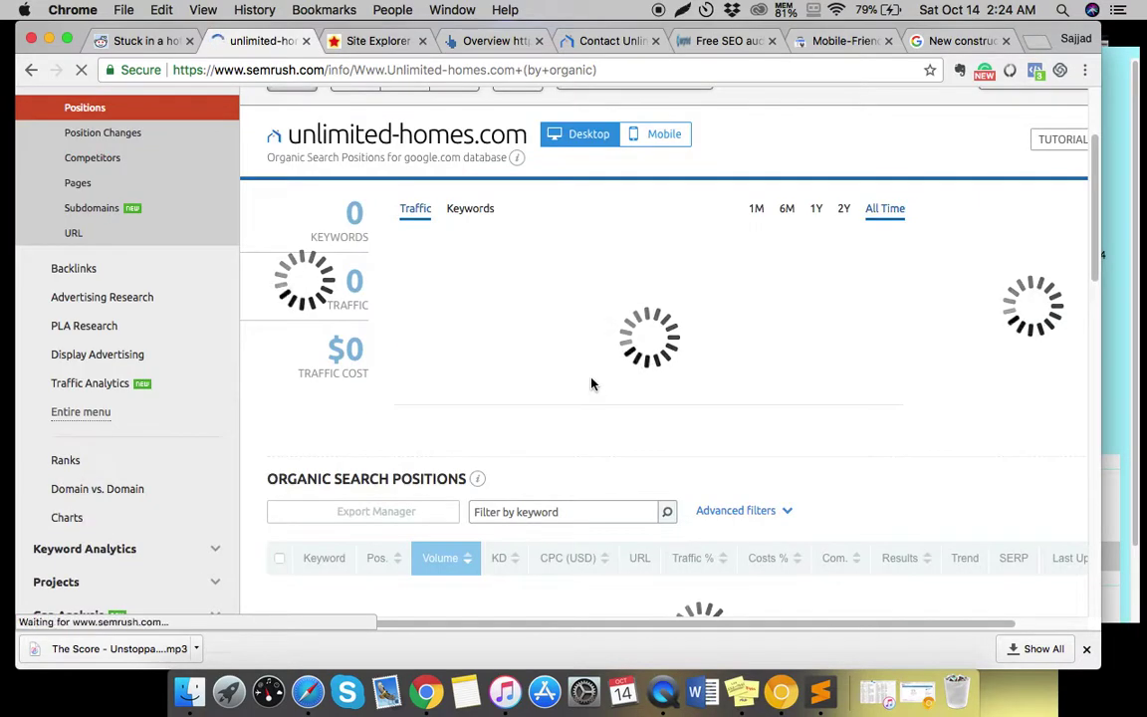
scroll(591, 388, "down", 7)
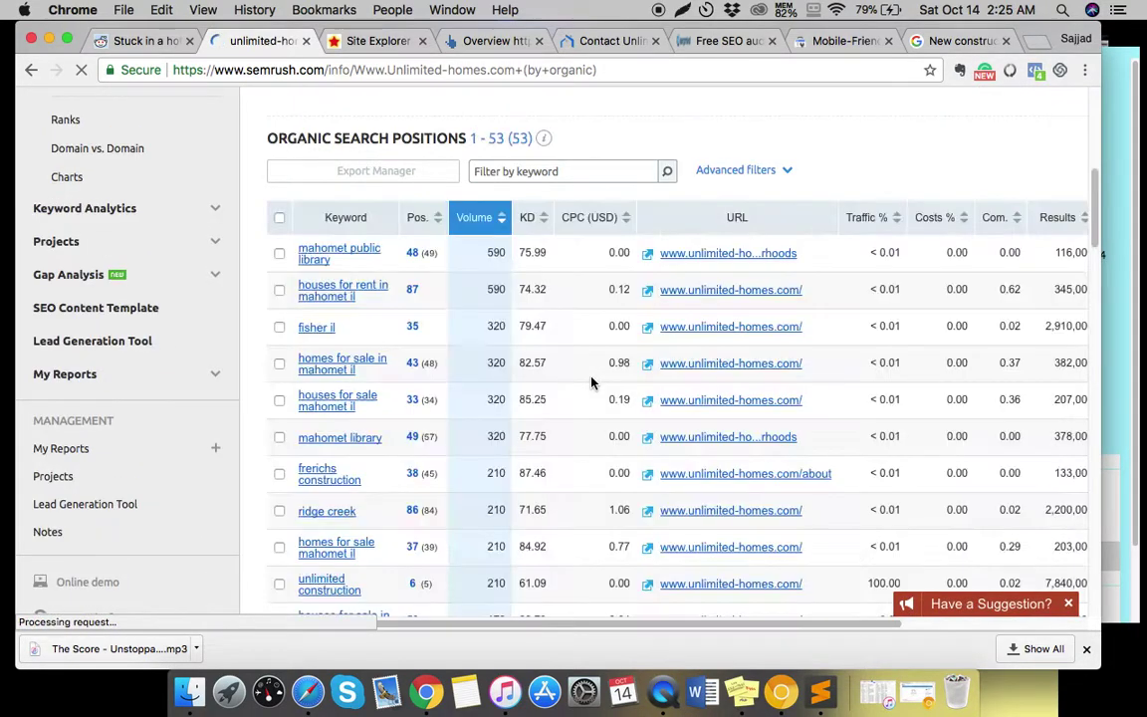
scroll(472, 294, "down", 5)
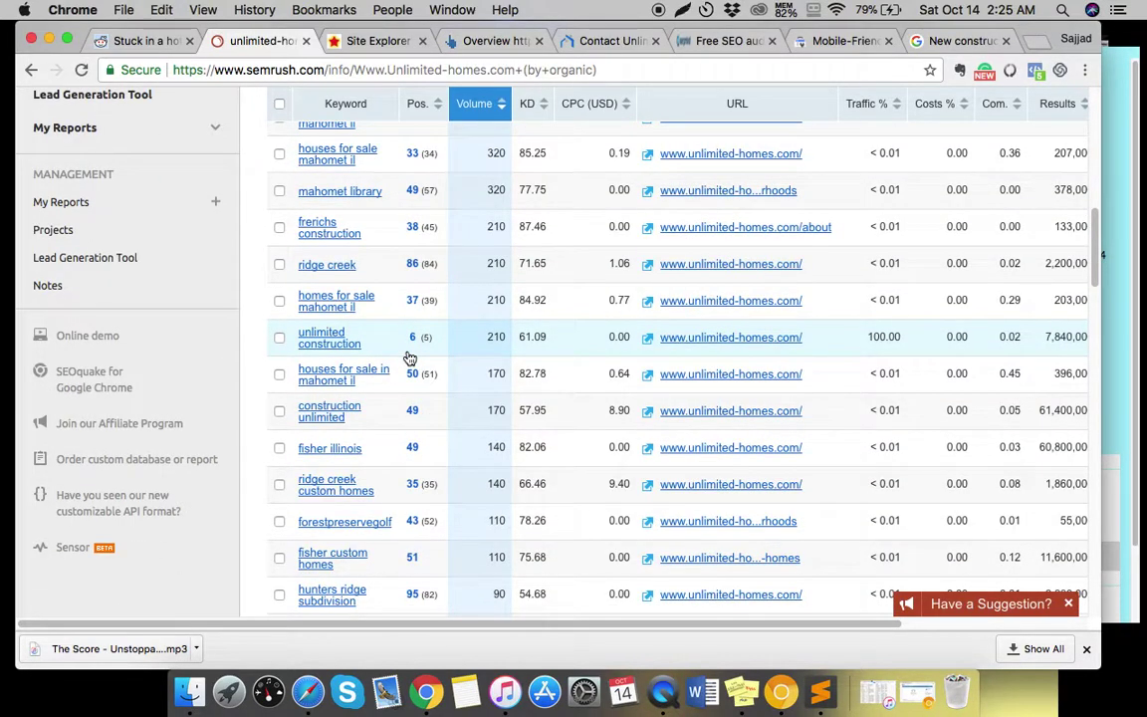
scroll(409, 356, "down", 3)
scroll(411, 357, "down", 4)
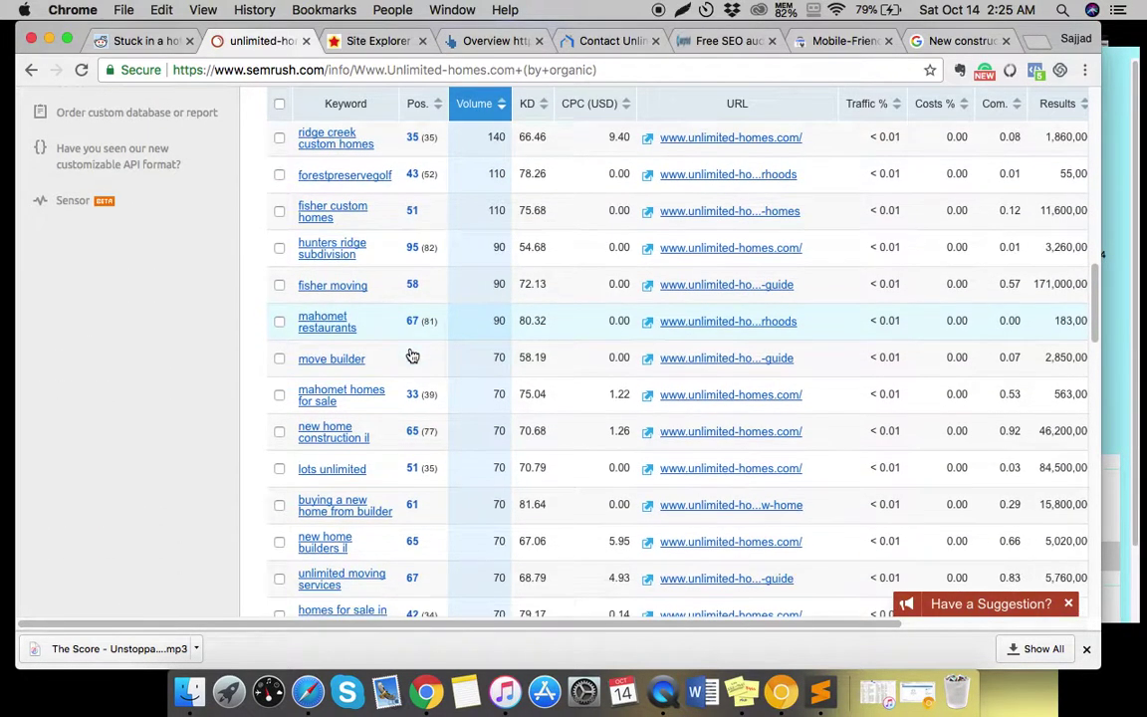
scroll(412, 356, "down", 2)
scroll(413, 356, "down", 3)
scroll(413, 354, "down", 2)
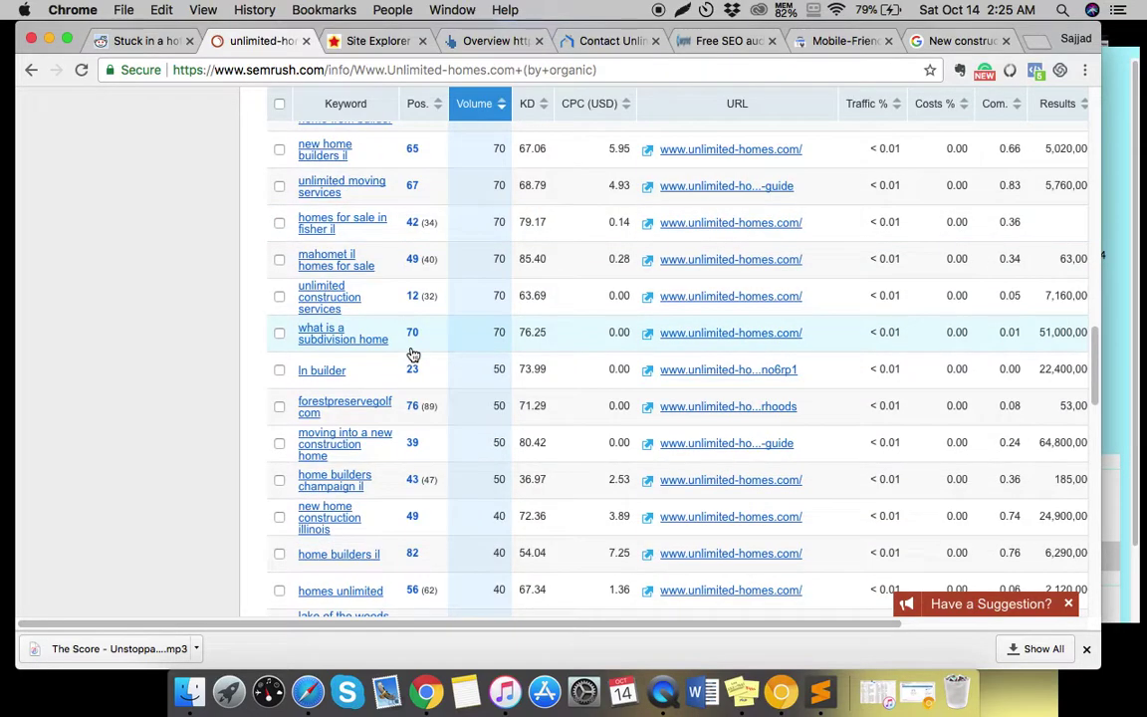
scroll(413, 355, "down", 1)
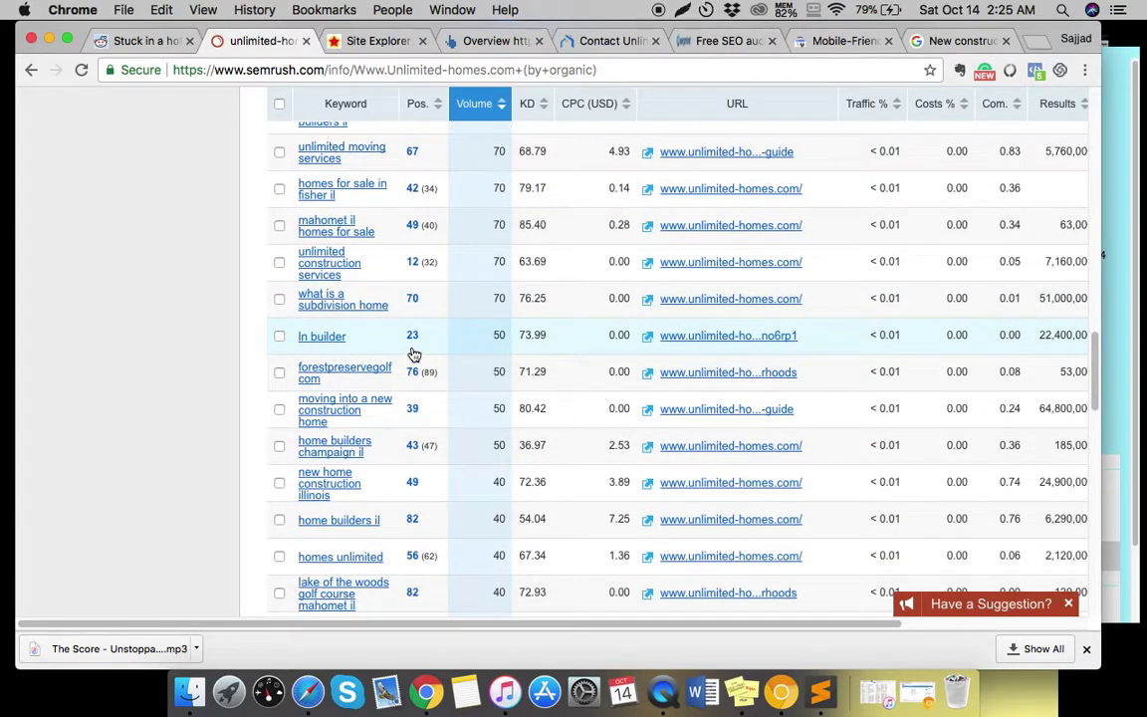
scroll(413, 355, "down", 3)
scroll(413, 354, "down", 2)
scroll(413, 354, "down", 4)
scroll(413, 355, "up", 4)
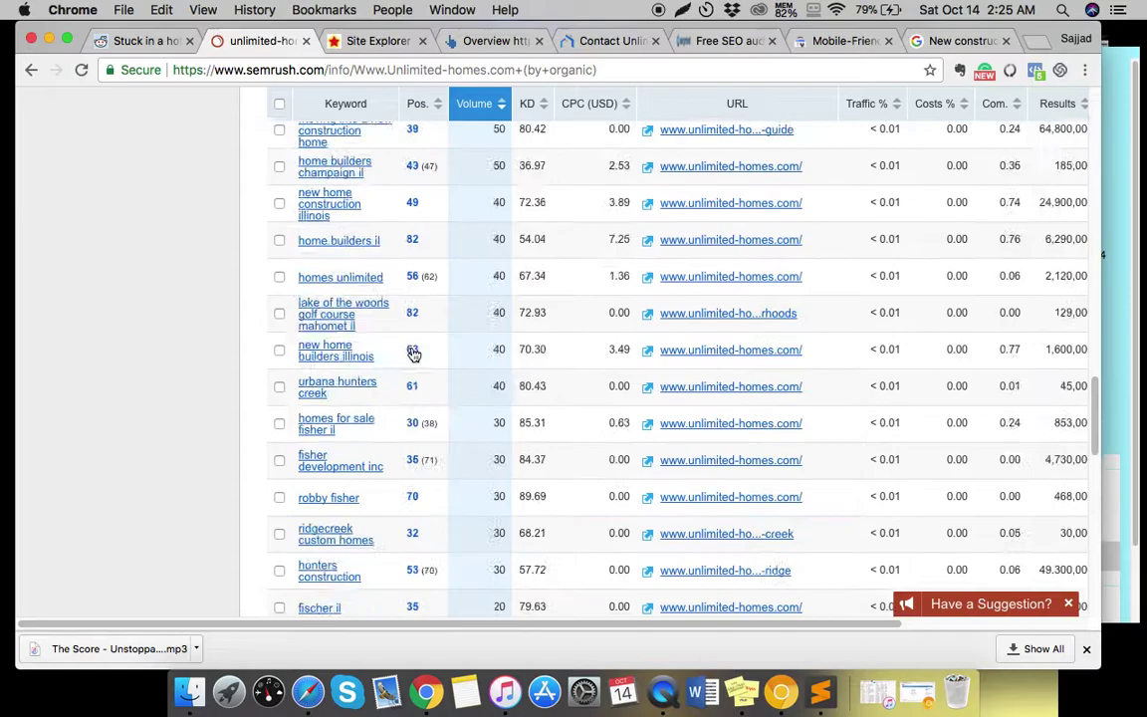
scroll(413, 354, "up", 10)
scroll(413, 354, "up", 2)
scroll(413, 354, "down", 2)
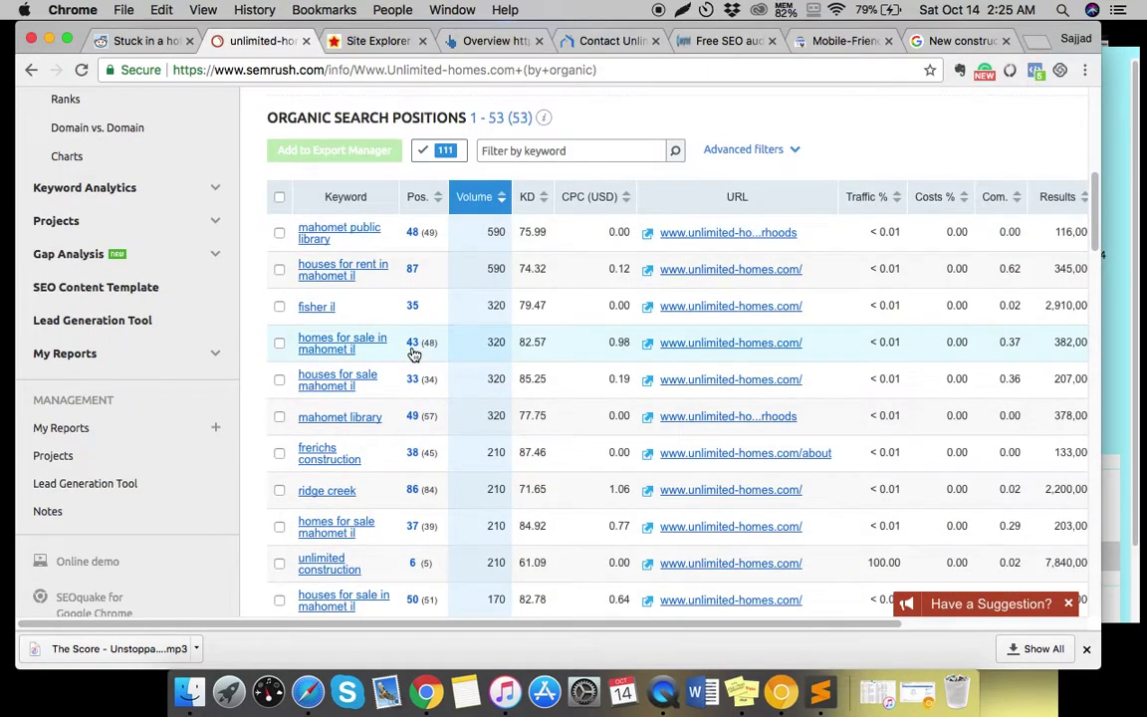
scroll(413, 354, "down", 7)
scroll(413, 355, "down", 5)
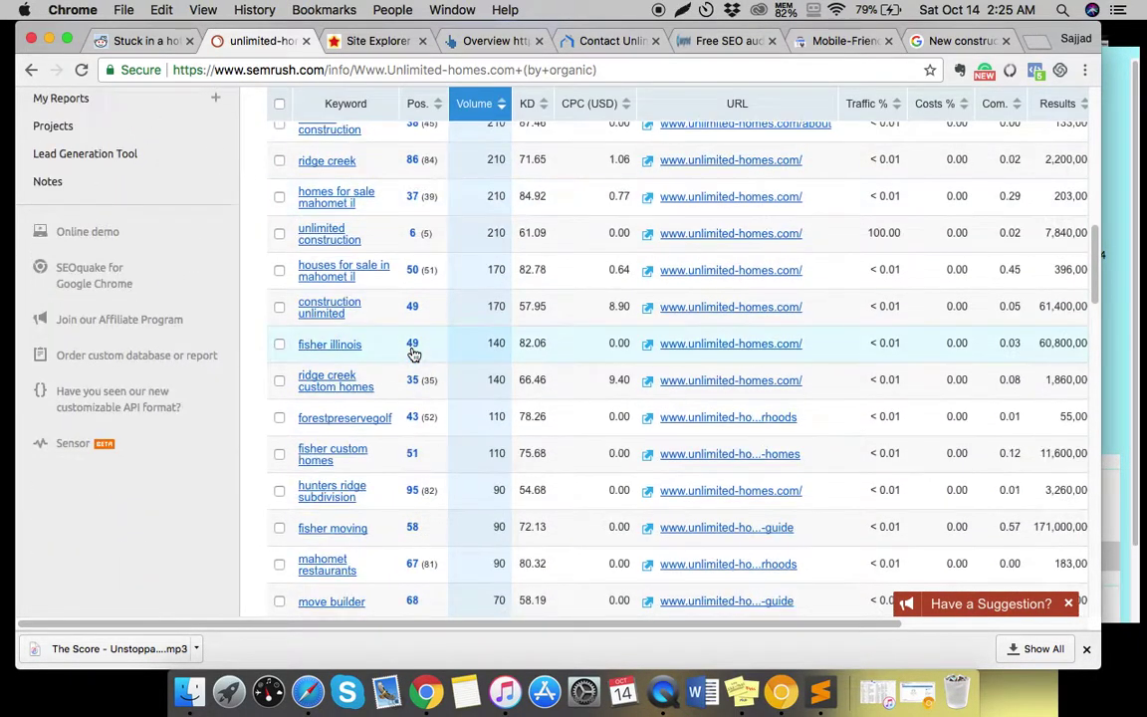
scroll(413, 354, "down", 6)
scroll(414, 354, "down", 5)
scroll(416, 355, "down", 5)
scroll(415, 354, "down", 5)
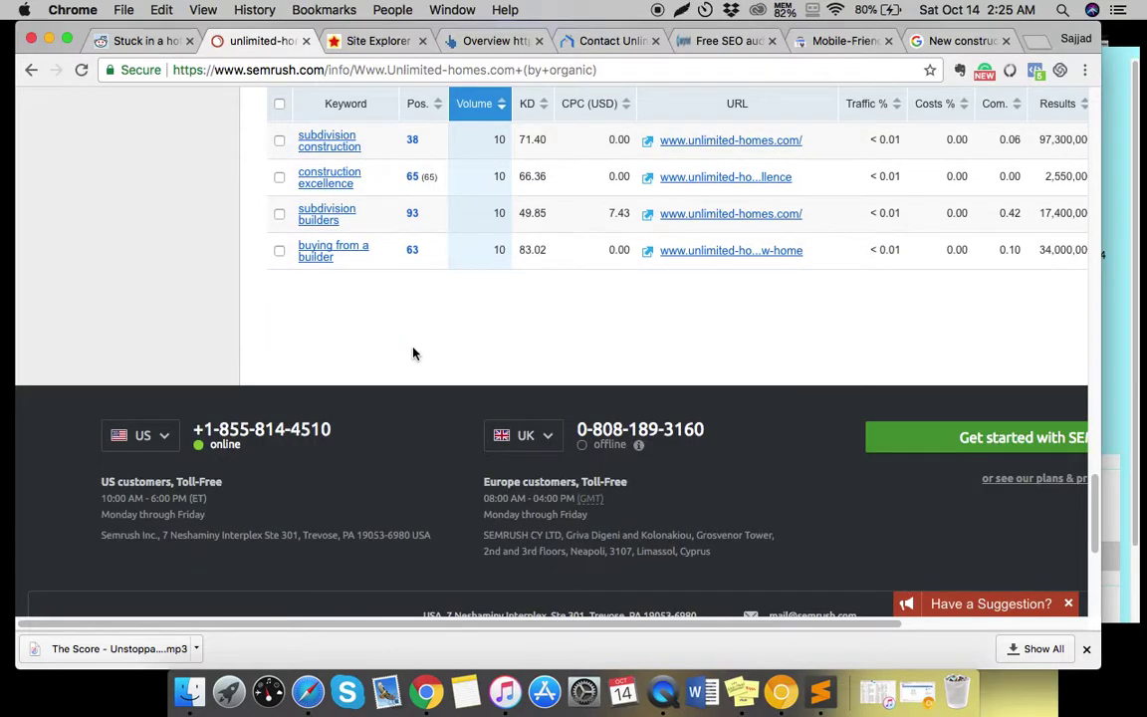
scroll(416, 354, "up", 6)
scroll(416, 355, "up", 5)
scroll(415, 354, "up", 5)
scroll(415, 355, "up", 2)
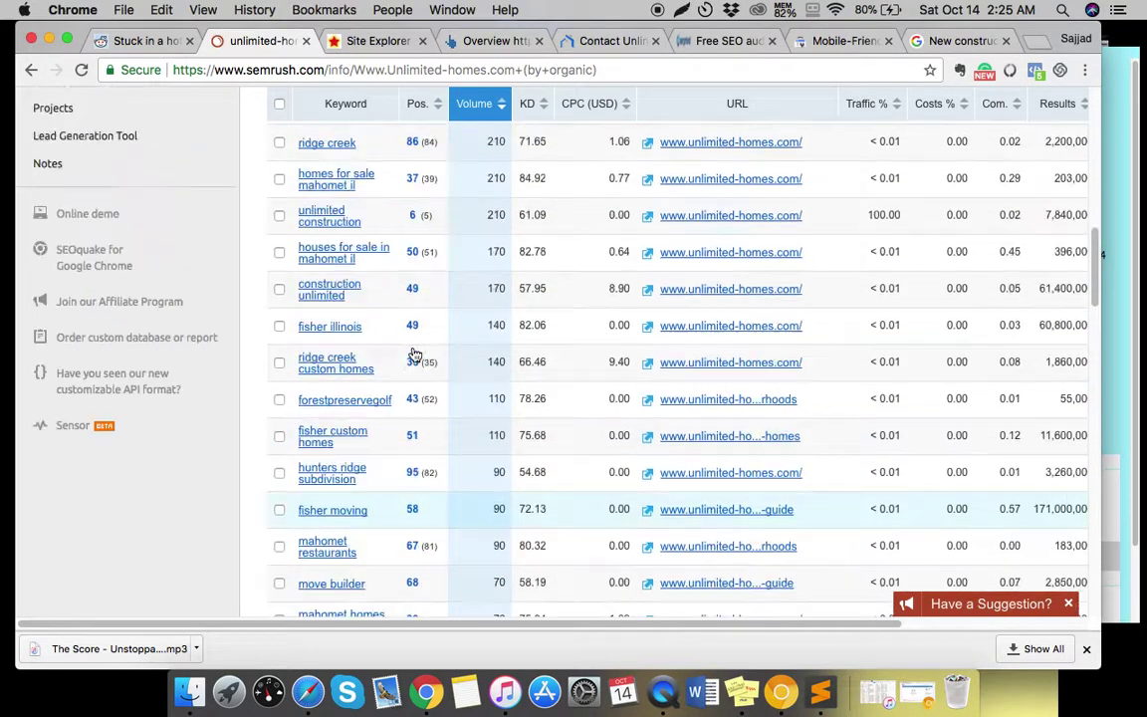
scroll(415, 354, "up", 2)
scroll(415, 354, "up", 3)
scroll(415, 354, "down", 4)
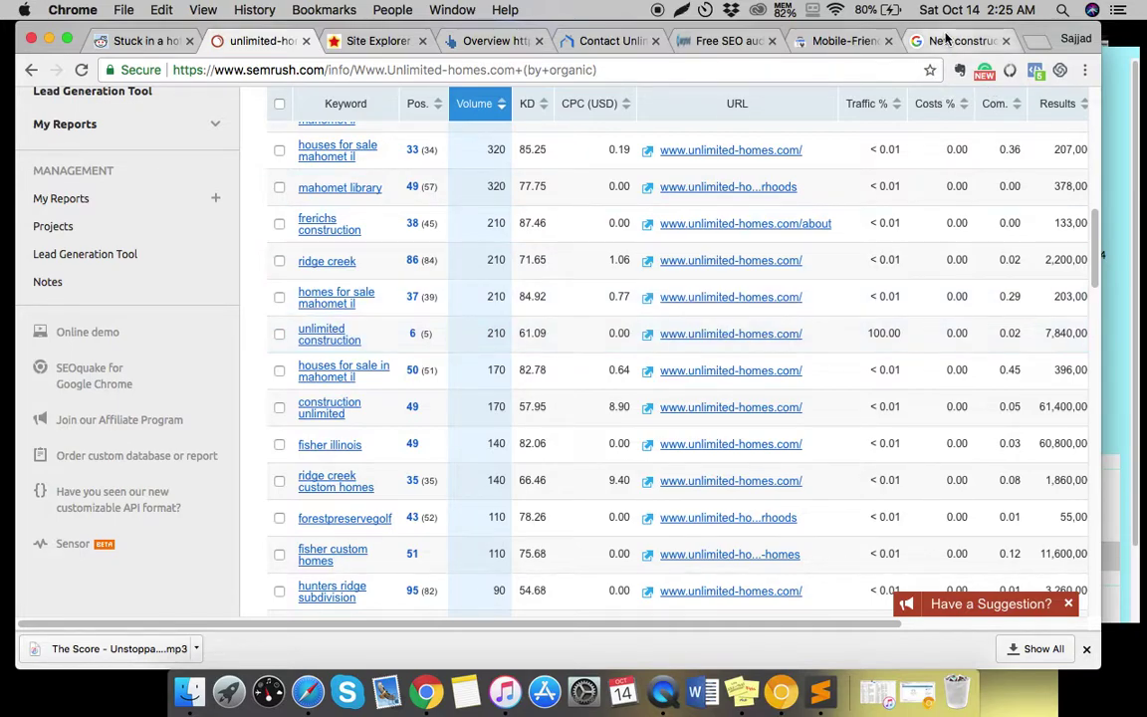
- Search Google for 'New construction il' and copy the top Zillow result's address
left_click(955, 41)
left_click(386, 121)
type("ion i")
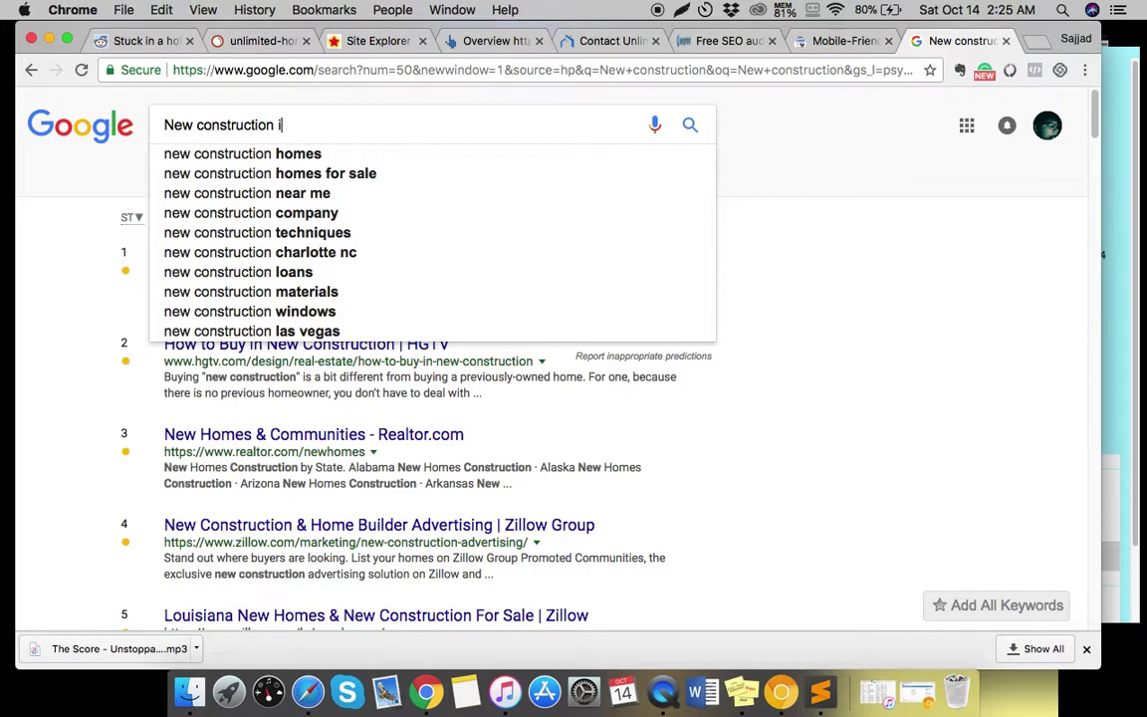
type("l")
key("Return")
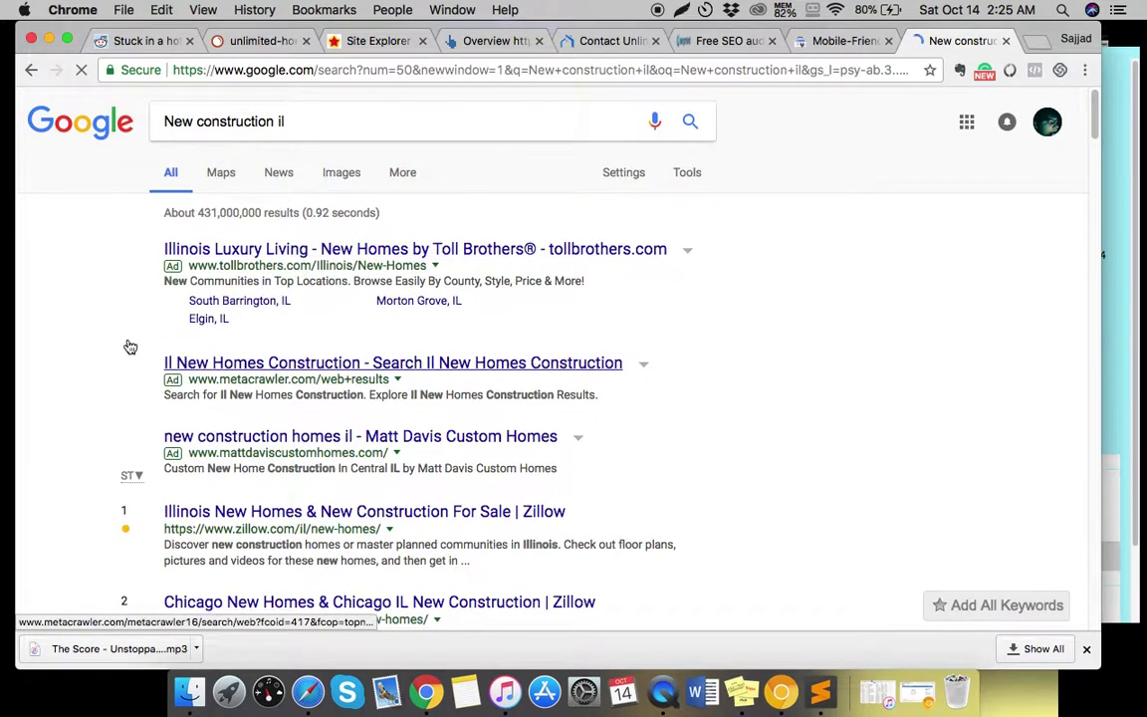
scroll(126, 345, "down", 5)
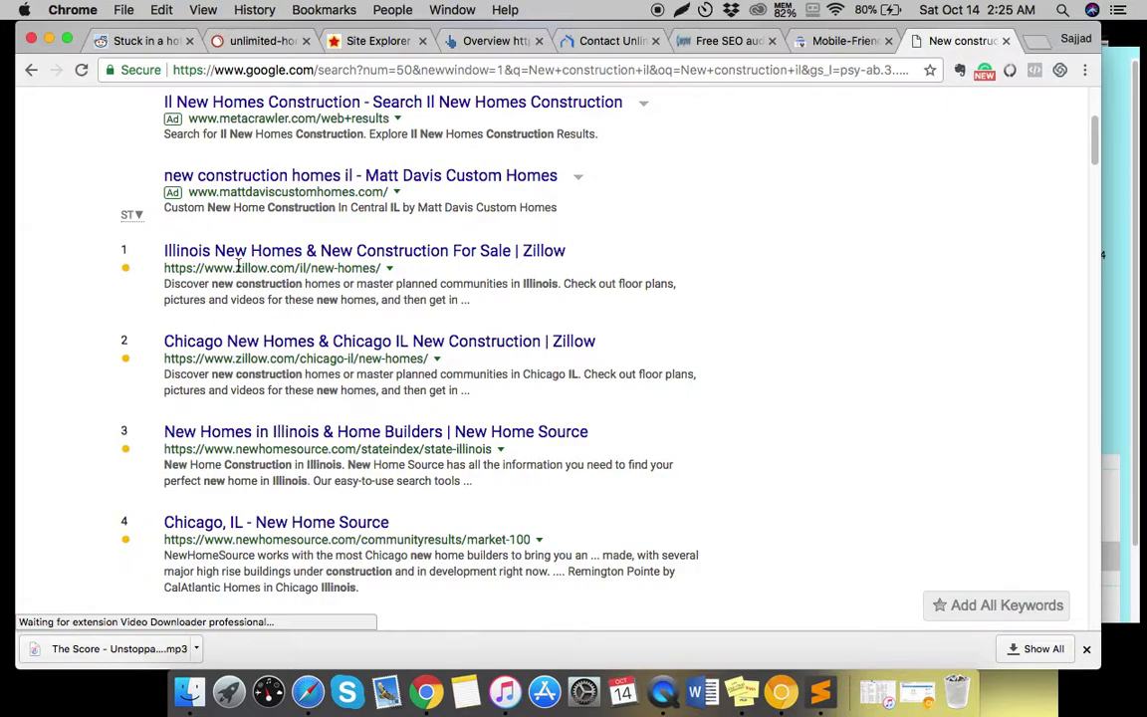
left_click_drag(170, 267, 378, 263)
key("super+c")
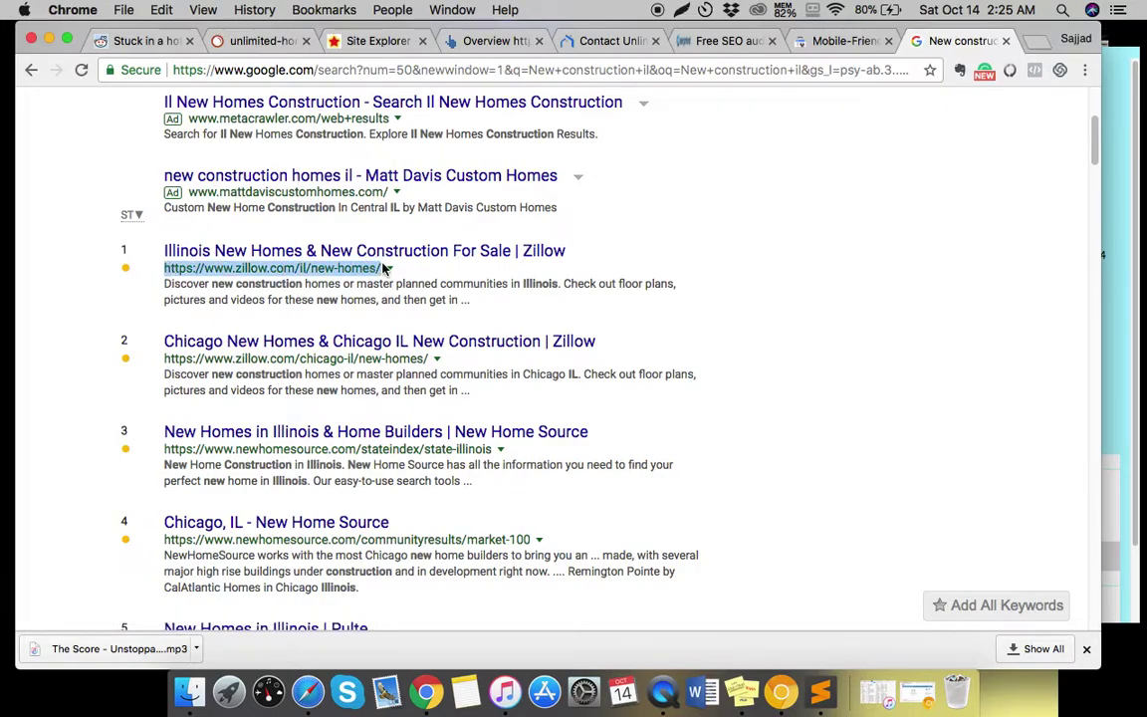
left_click(275, 42)
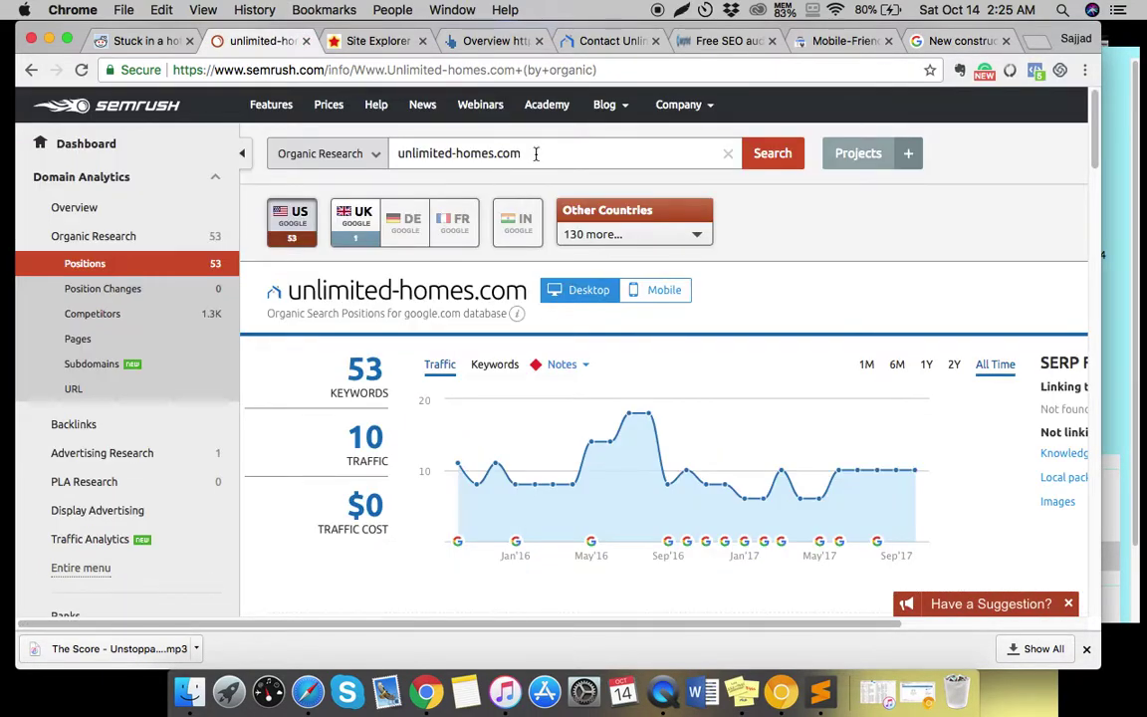
- Run a SEMrush report on the Zillow URL: 99 keywords, 1.2K traffic, $4.5K cost
left_click(535, 154)
key("super+v")
key("super+a")
key("super+v")
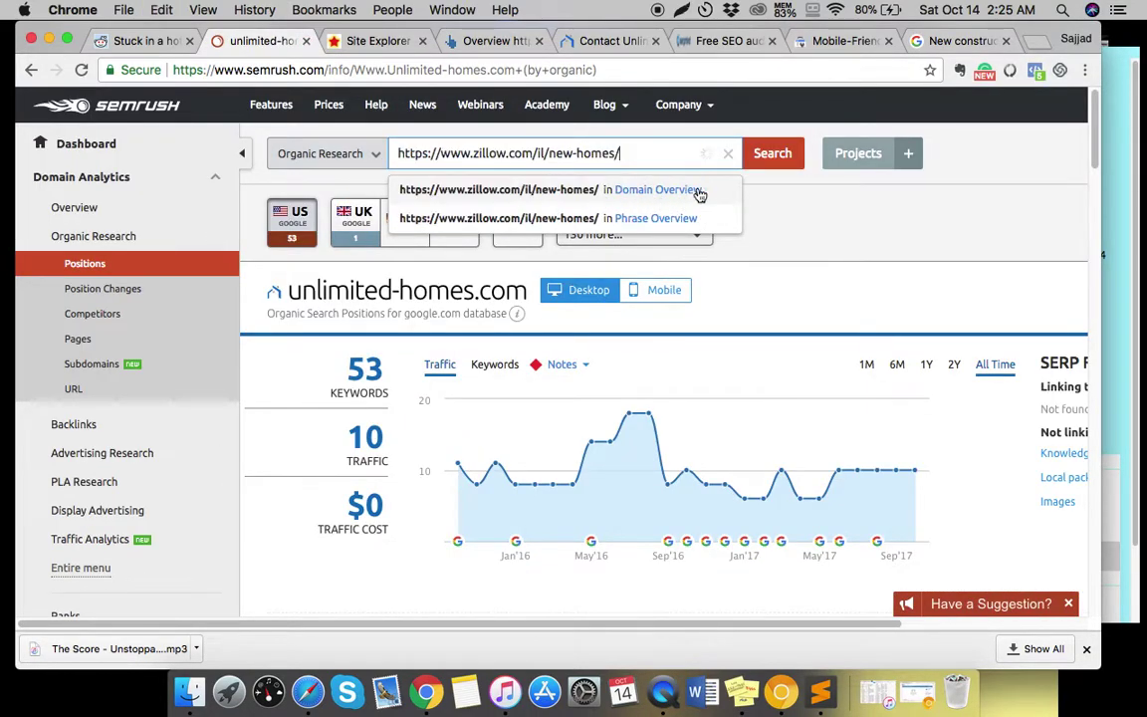
left_click(770, 159)
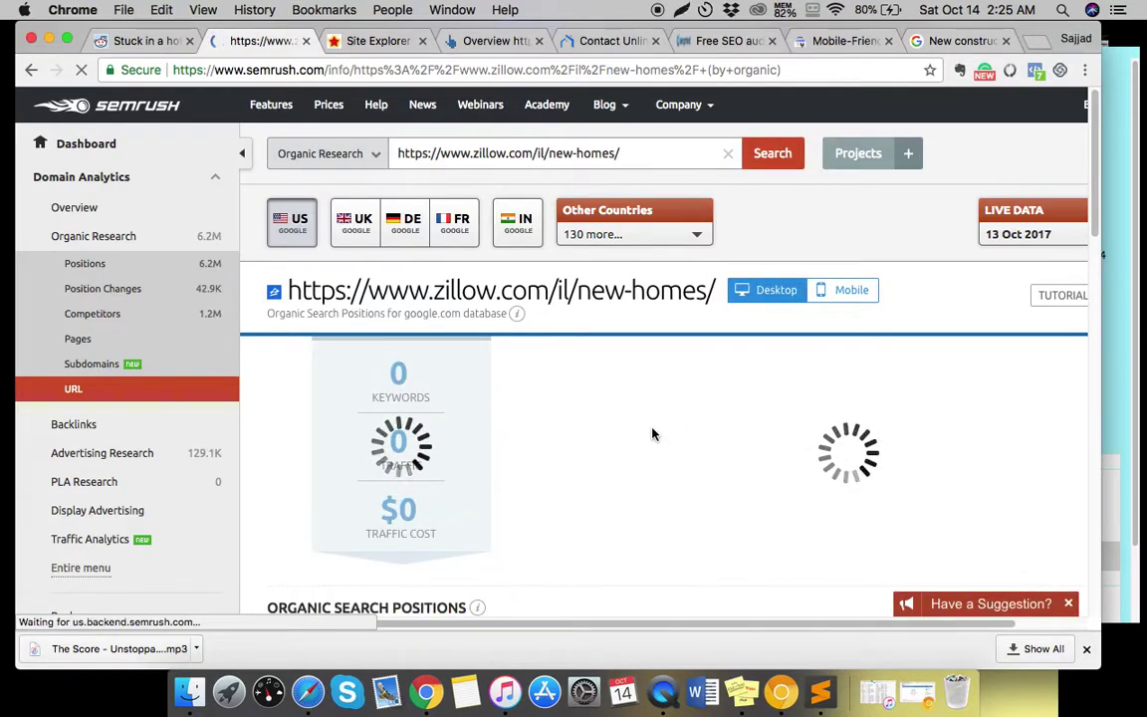
scroll(652, 434, "down", 2)
scroll(597, 418, "down", 3)
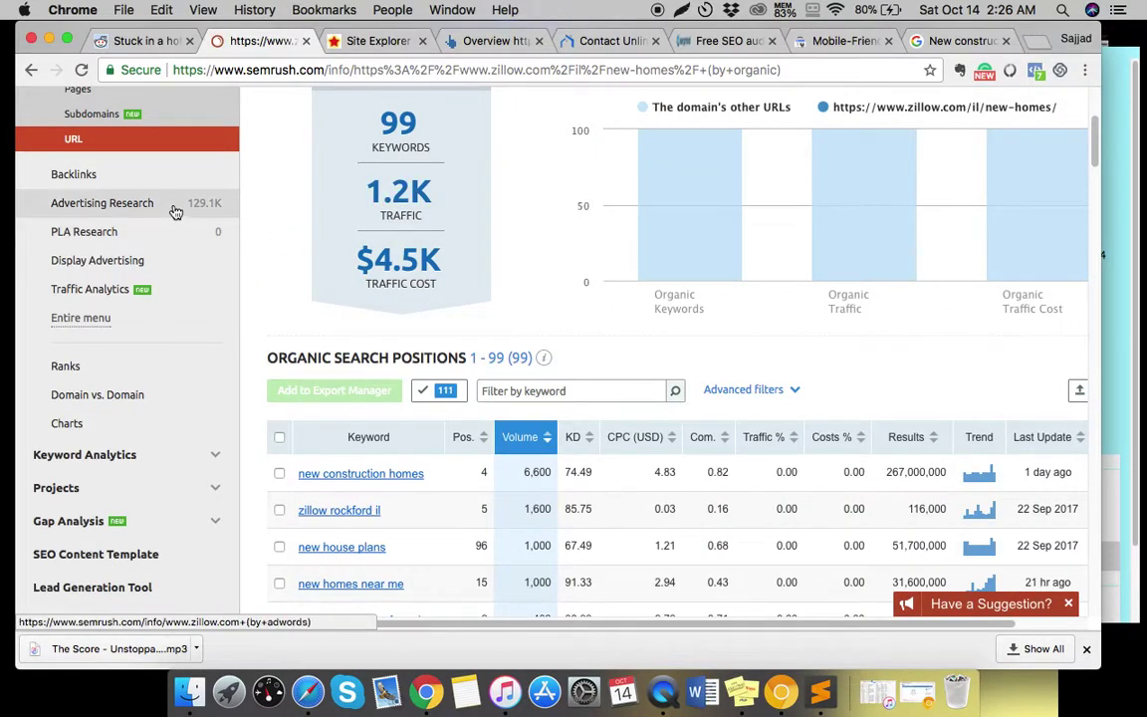
scroll(339, 214, "up", 3)
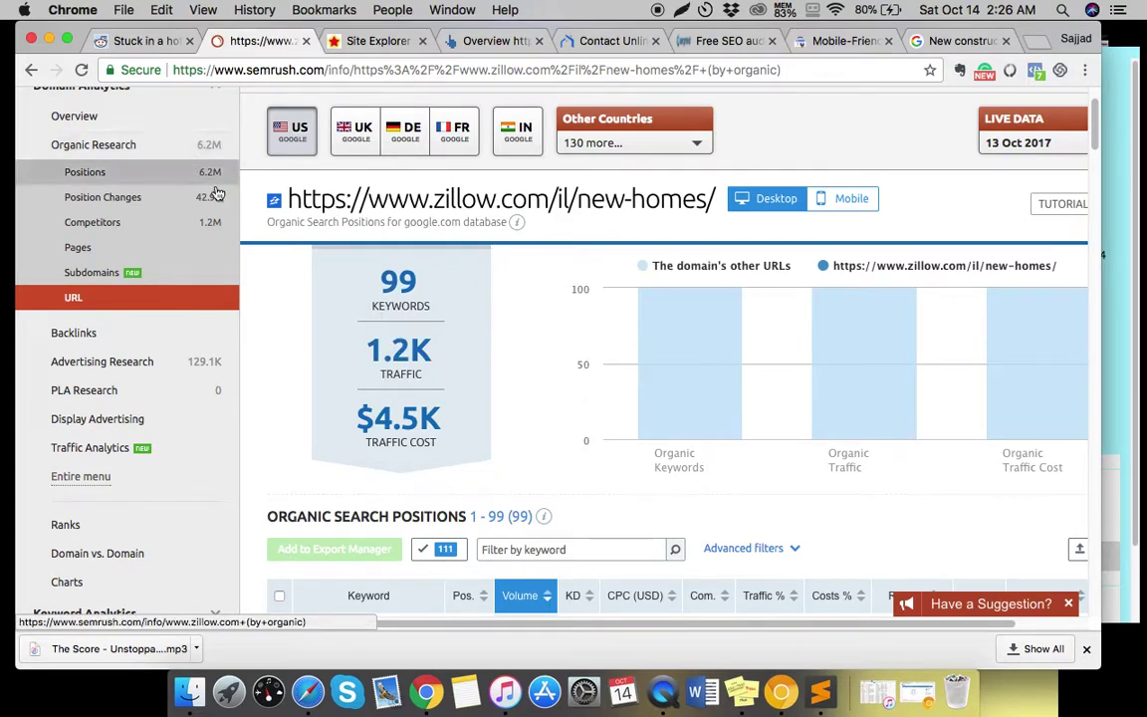
- View organic positions for all of zillow.com, then return to the Google results
left_click(388, 357)
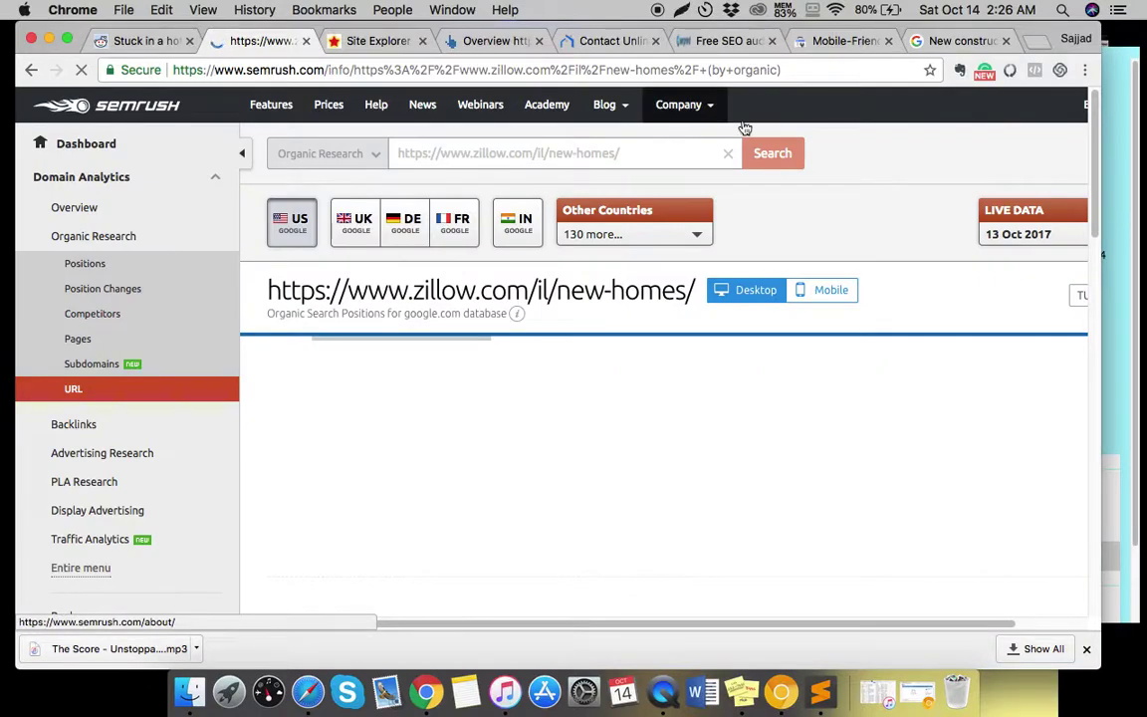
left_click(951, 41)
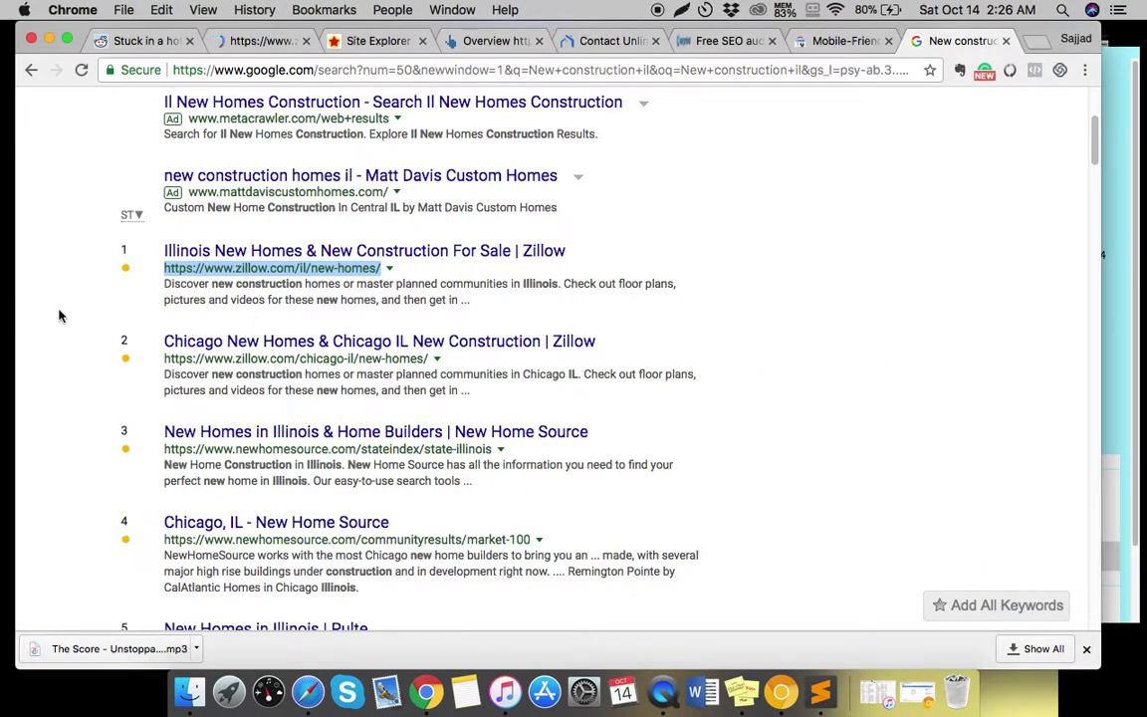
scroll(59, 316, "down", 1)
- Open the Zillow Illinois new-homes result in a new tab and scroll down to the Hartz Homes result
right_click(384, 220)
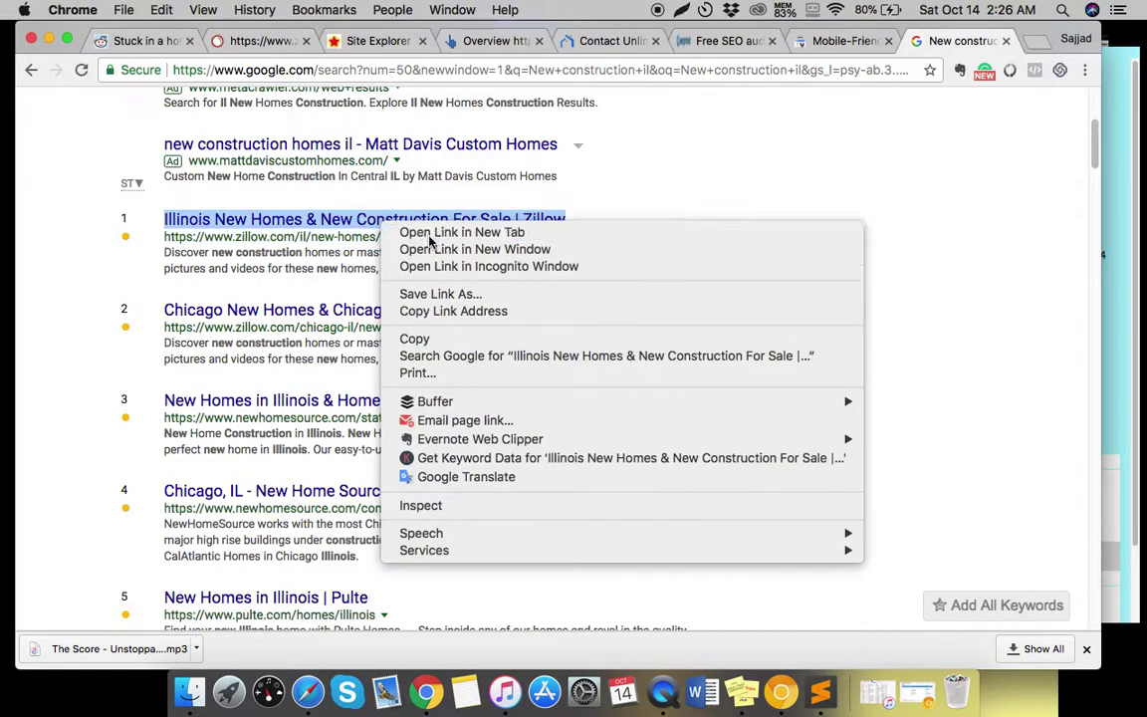
left_click(430, 232)
scroll(80, 302, "down", 1)
scroll(84, 298, "down", 1)
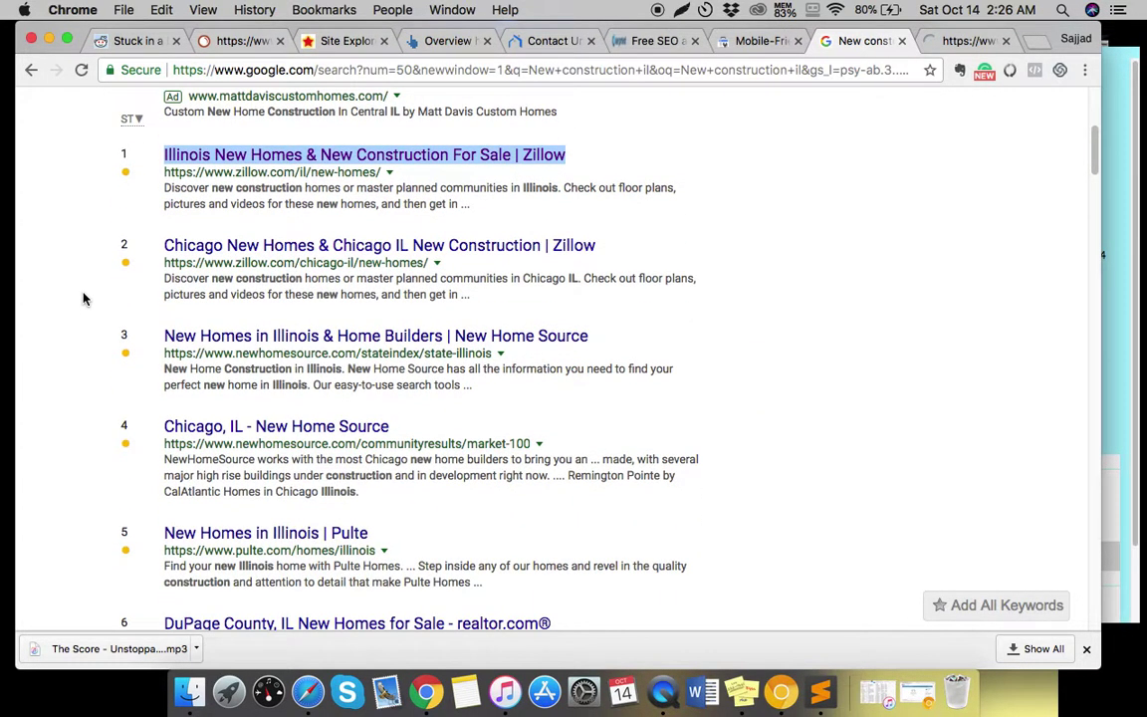
scroll(84, 297, "down", 1)
scroll(83, 298, "down", 1)
scroll(84, 298, "down", 1)
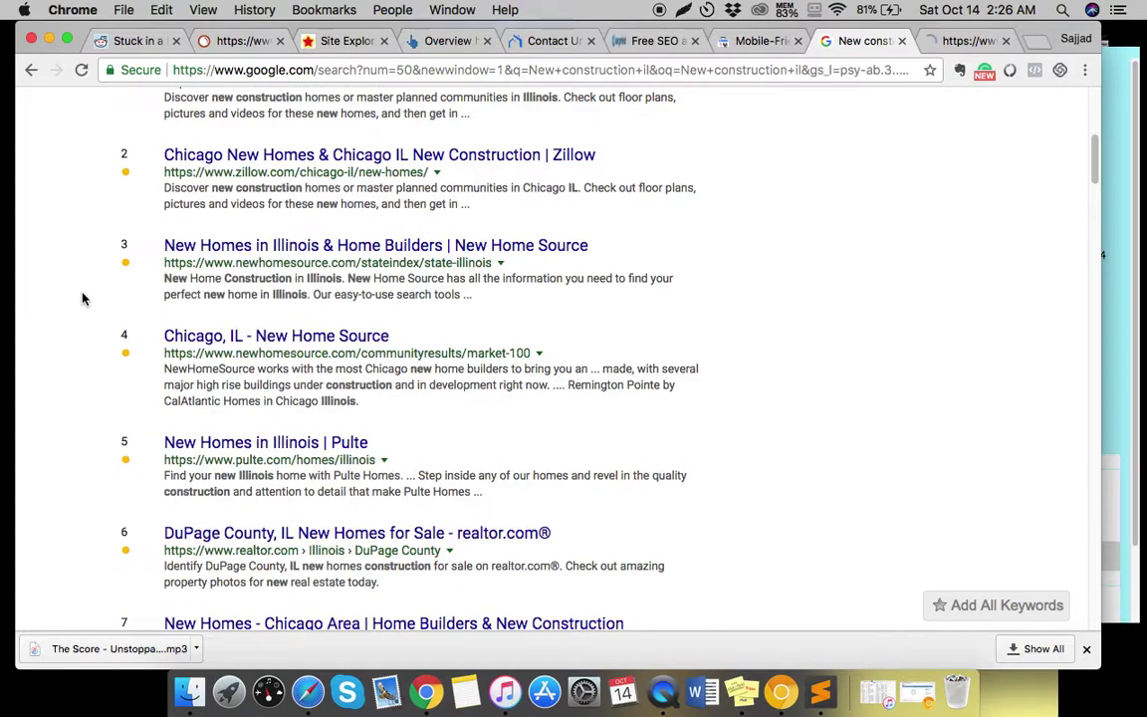
scroll(83, 298, "down", 1)
scroll(83, 298, "down", 1)
scroll(83, 298, "down", 1)
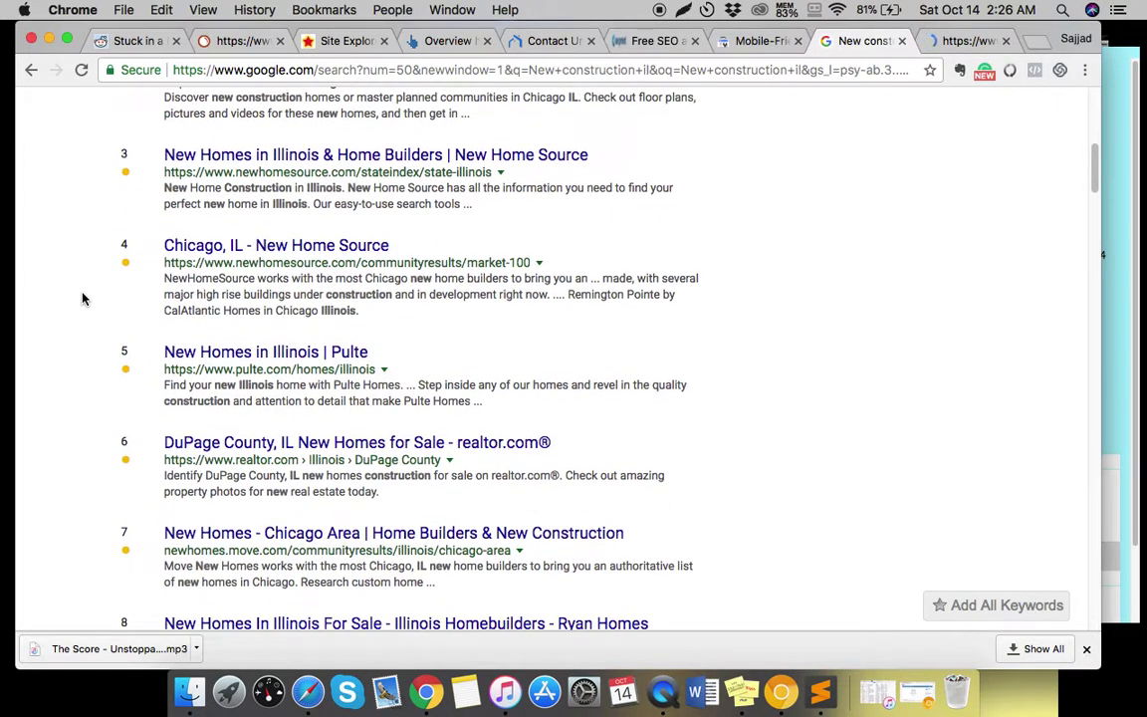
scroll(83, 298, "down", 1)
scroll(82, 298, "down", 1)
scroll(83, 298, "down", 4)
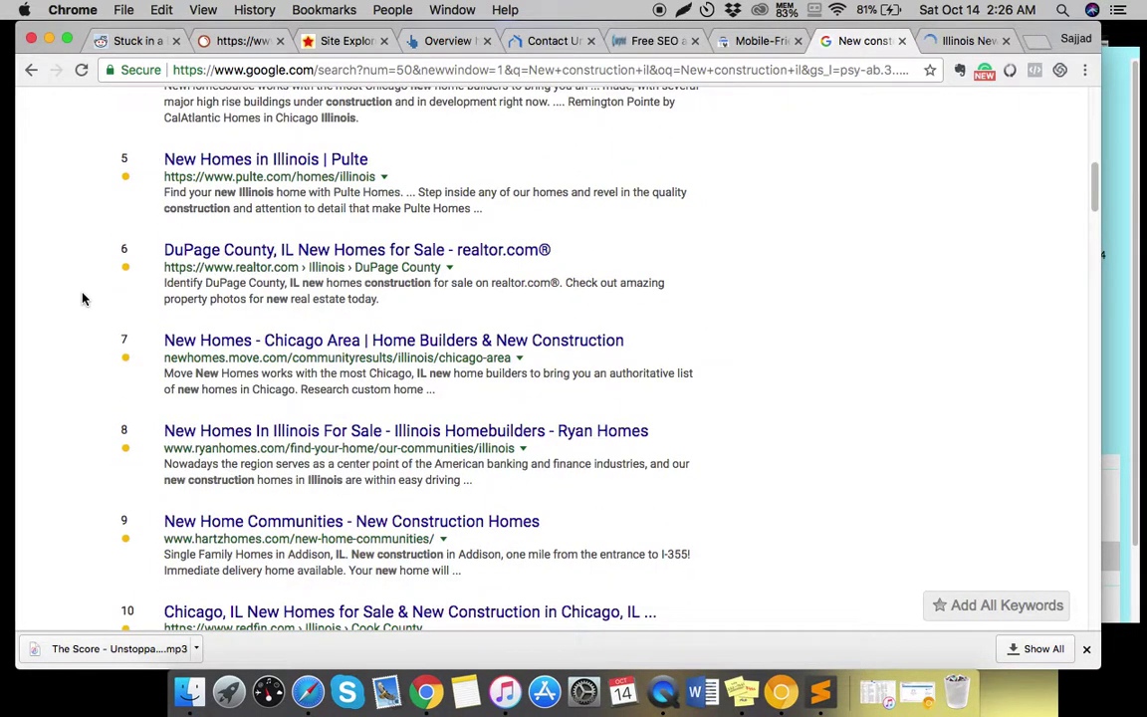
scroll(83, 297, "down", 4)
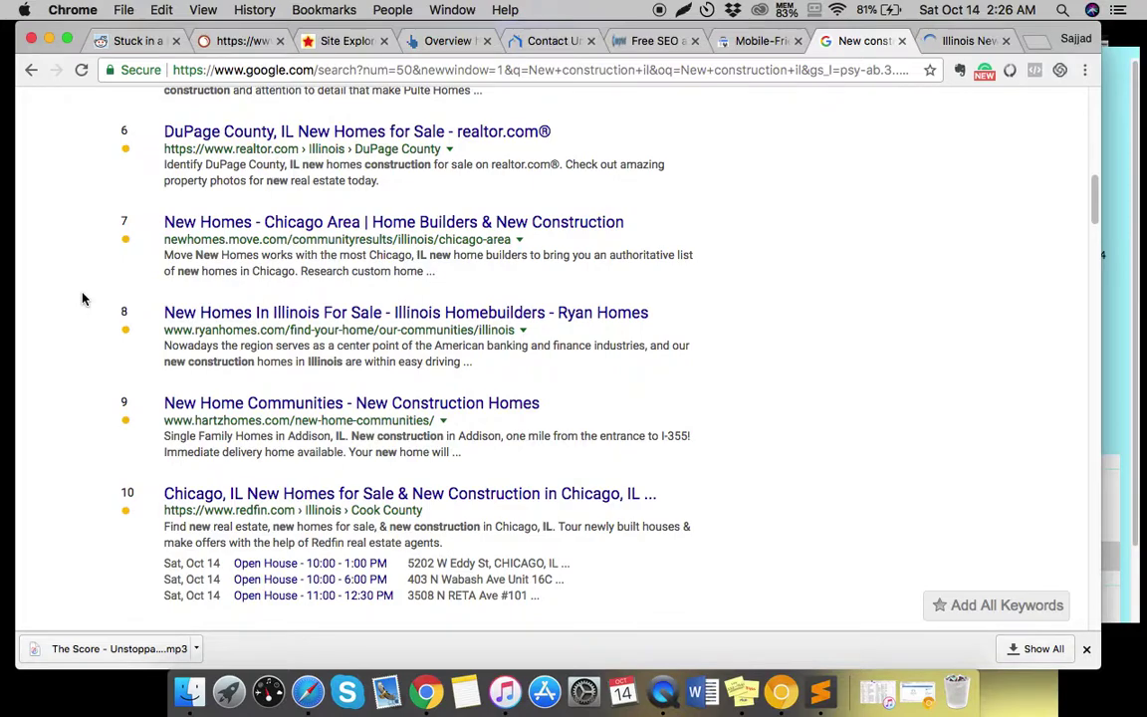
- Open Hartz Homes' New Home Communities result in a new tab and close the Zillow tab
right_click(448, 403)
left_click(518, 332)
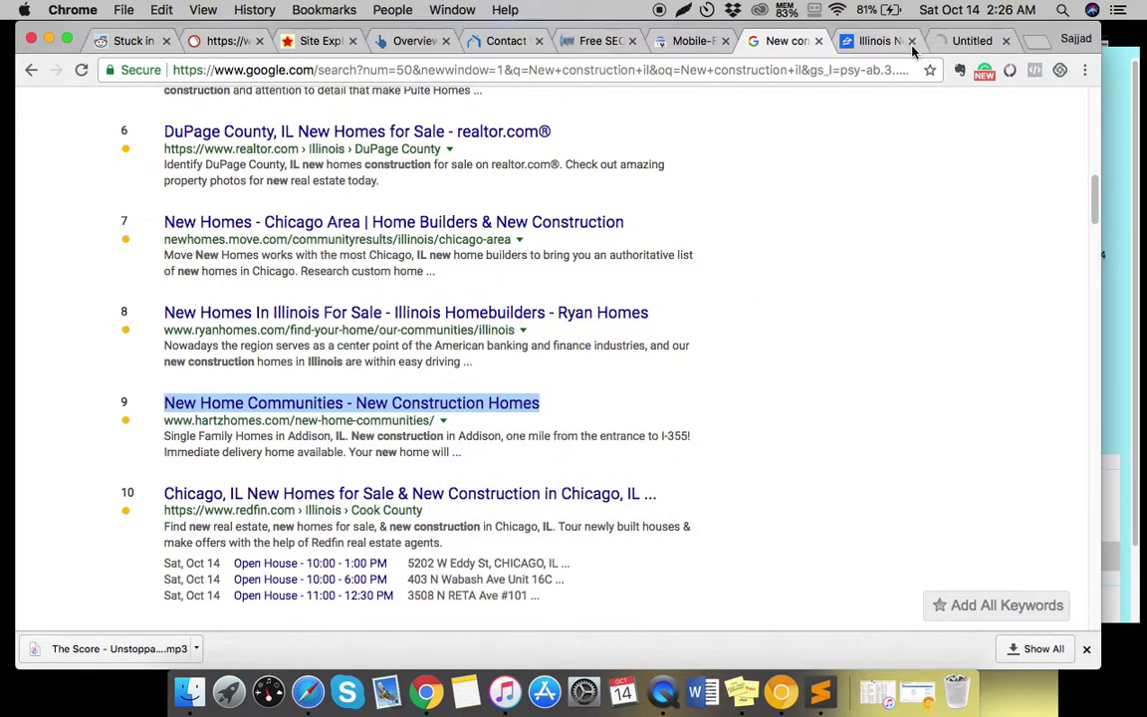
left_click(877, 41)
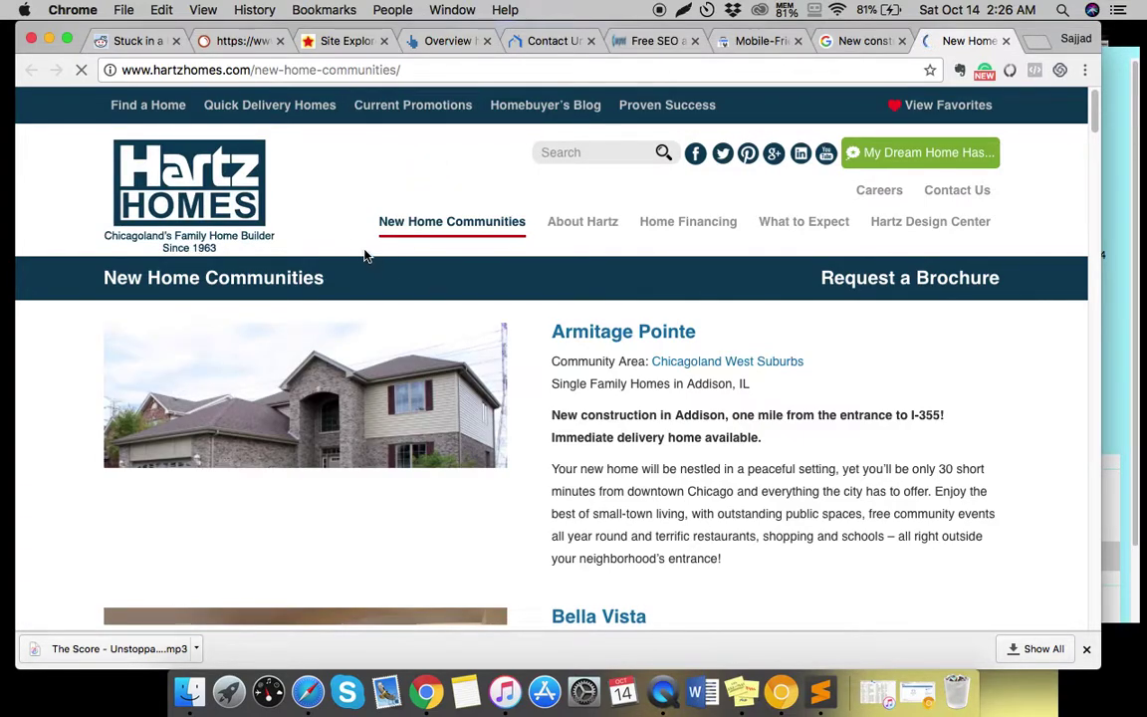
- Browse the Hartz Homes communities list, then return to Majestic's Unlimited Homes summary
scroll(697, 453, "down", 10)
scroll(660, 440, "down", 3)
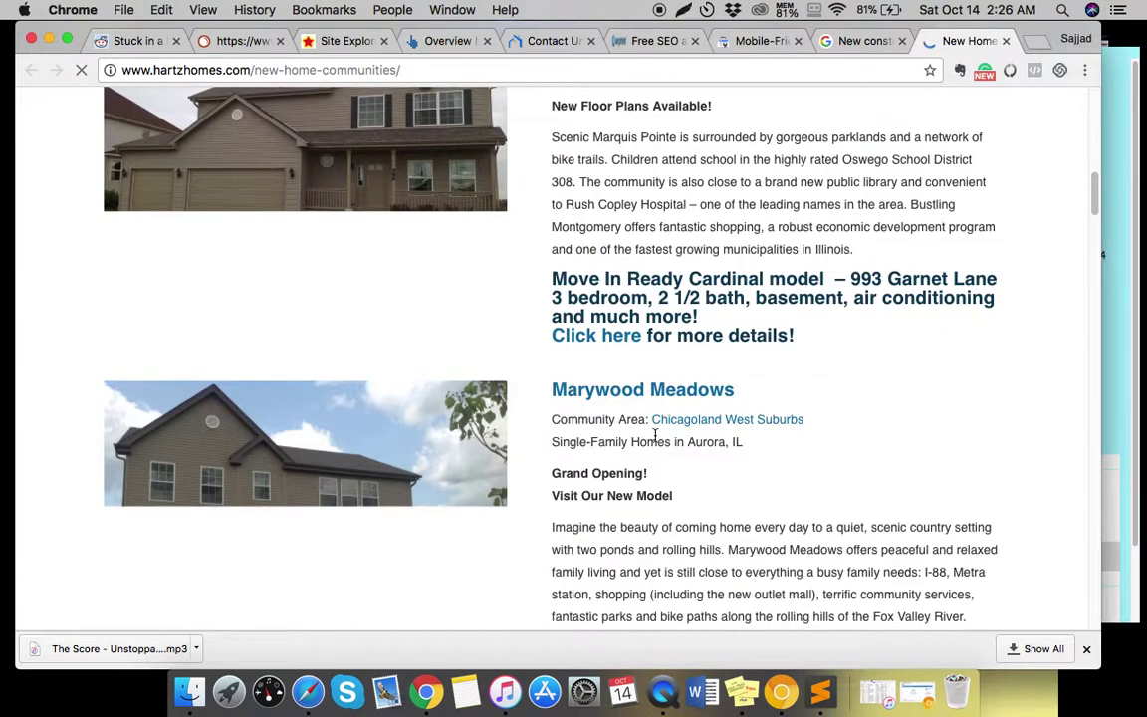
scroll(655, 438, "down", 5)
scroll(655, 440, "down", 6)
scroll(498, 239, "up", 20)
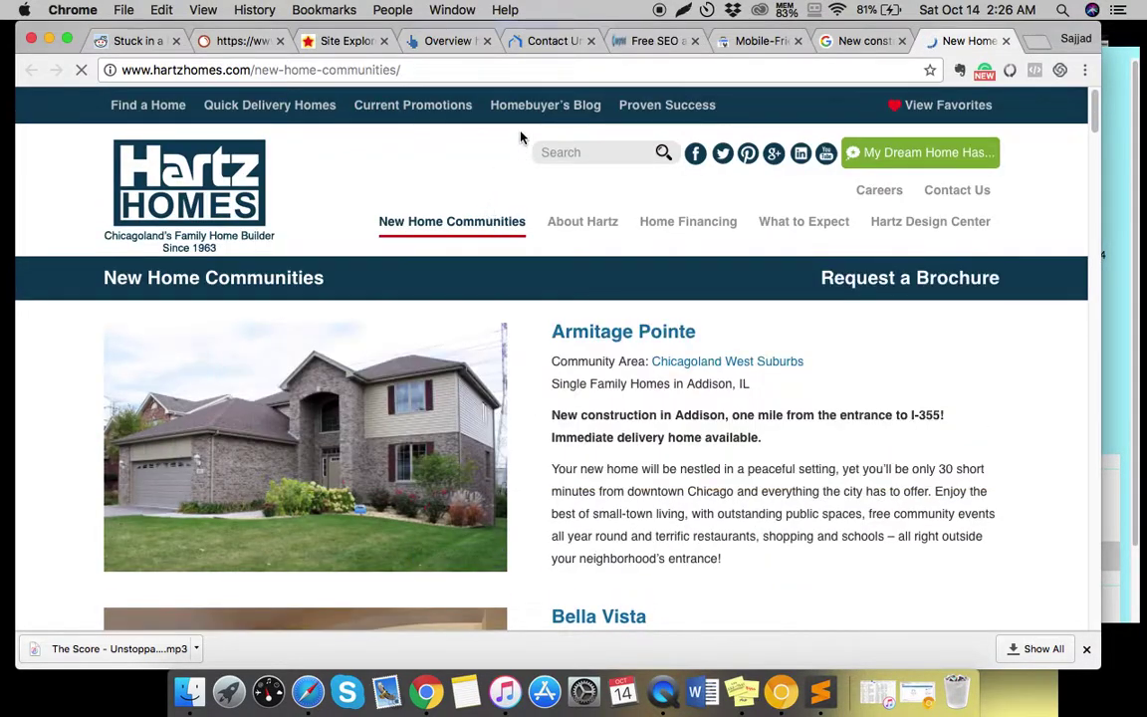
left_click(452, 70)
- Run SEMrush Organic Research on the Hartz Homes new-home-communities URL, replacing the Zillow address
left_click(334, 41)
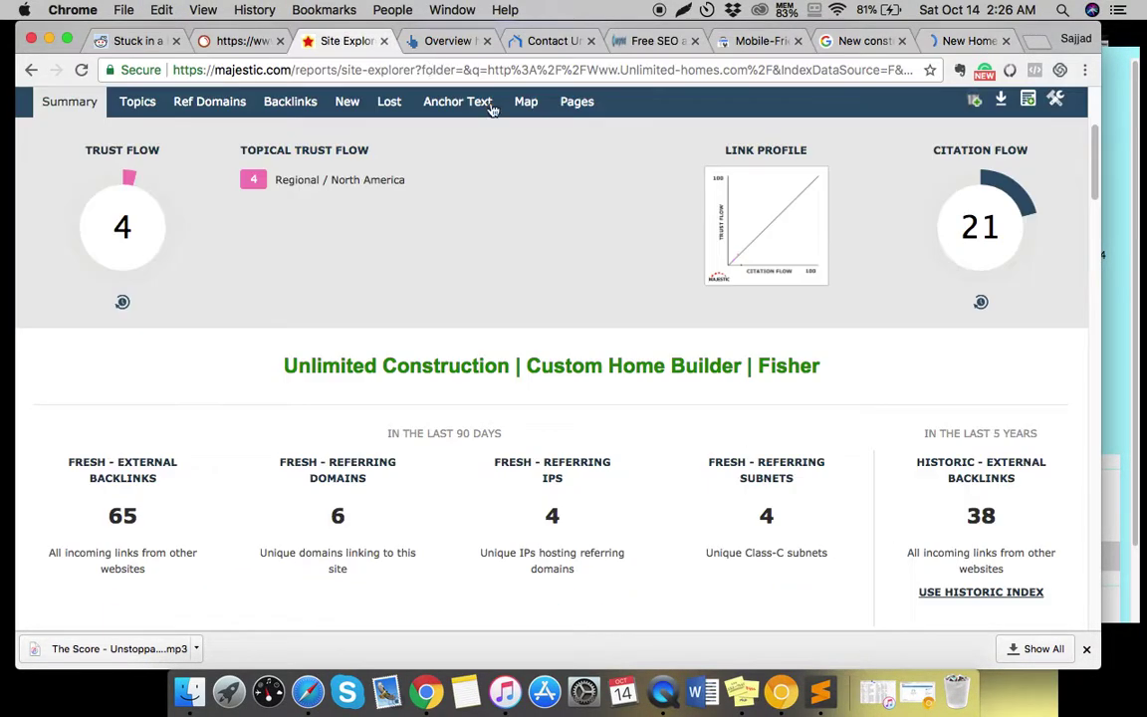
left_click(238, 41)
left_click(459, 153)
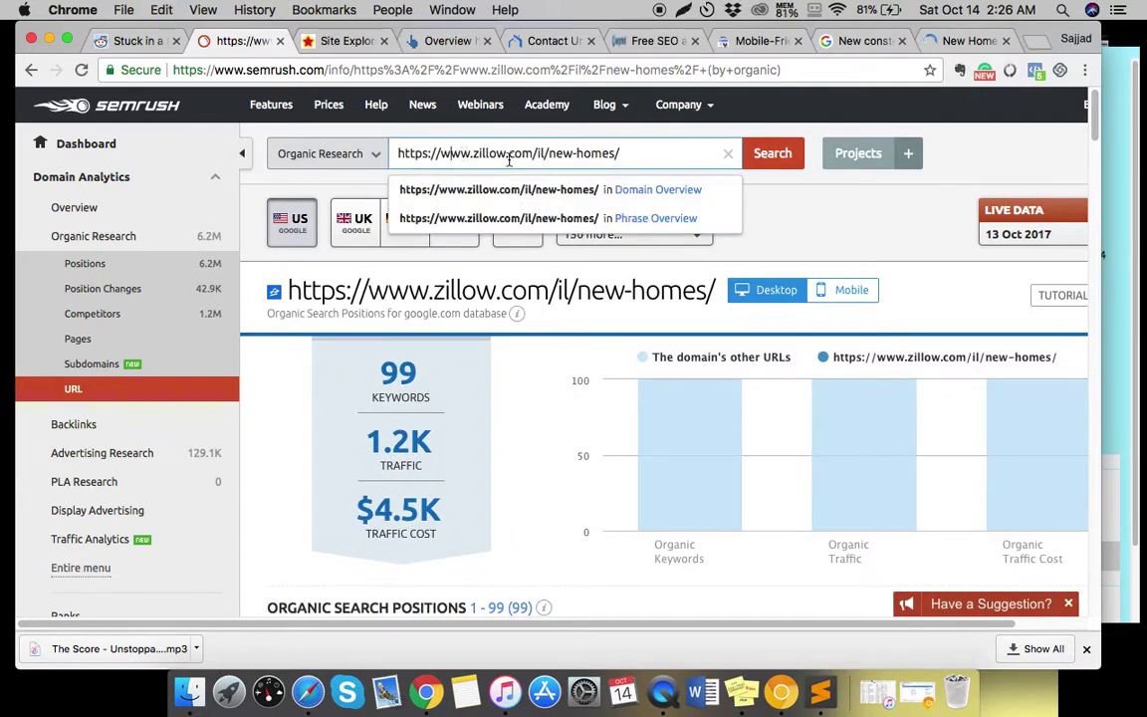
type("http://www.hartzhomes.com/new-home-communities/")
key("ctrl+a")
type("http://www.hartzhomes.com/new-home-communities/")
key("Return")
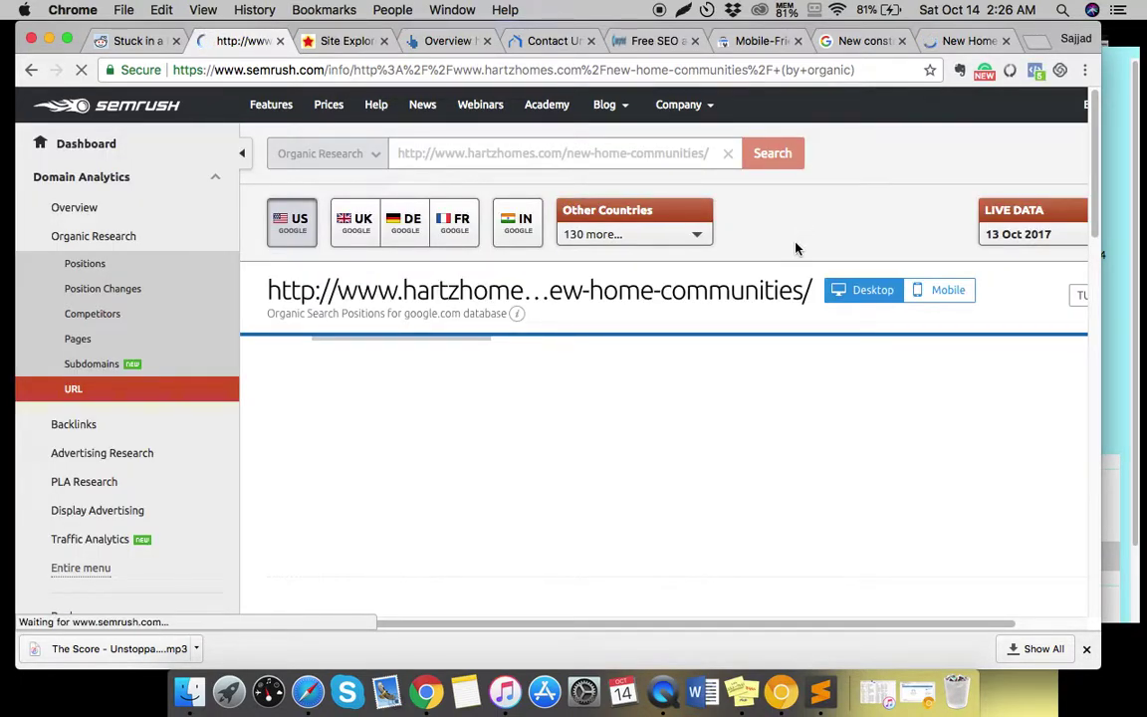
- Review Hartz Homes' organic keyword table, highlighting 'new homes in naperville il'
scroll(799, 259, "down", 1)
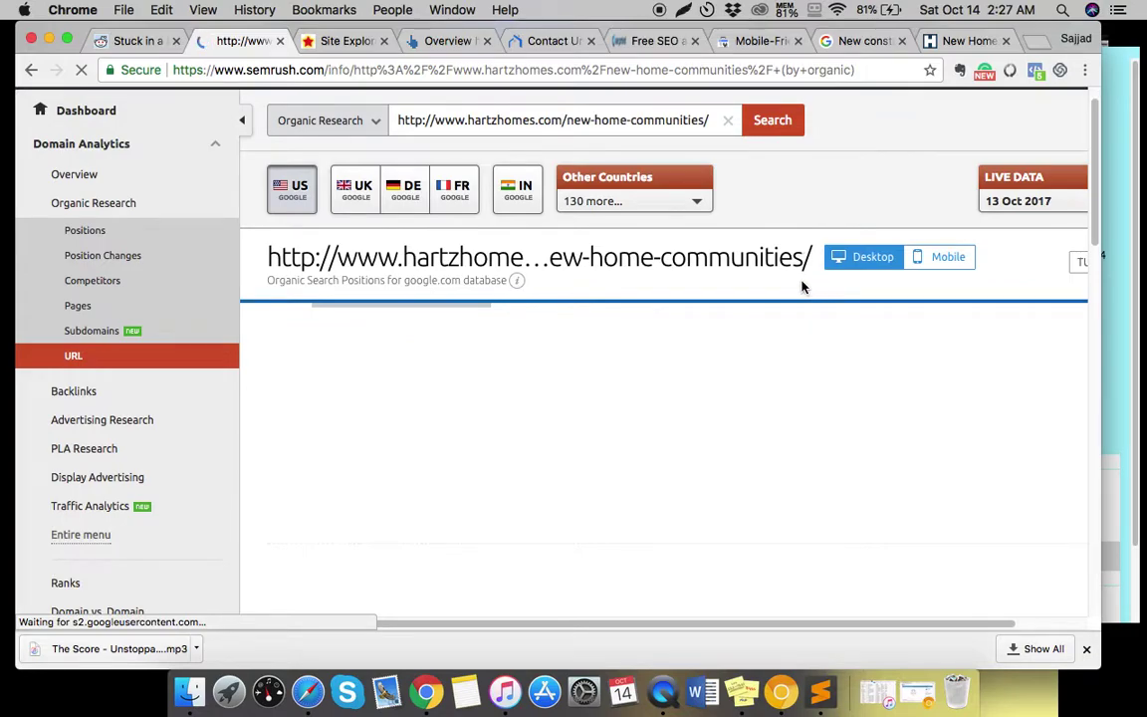
scroll(797, 287, "down", 2)
scroll(786, 283, "down", 3)
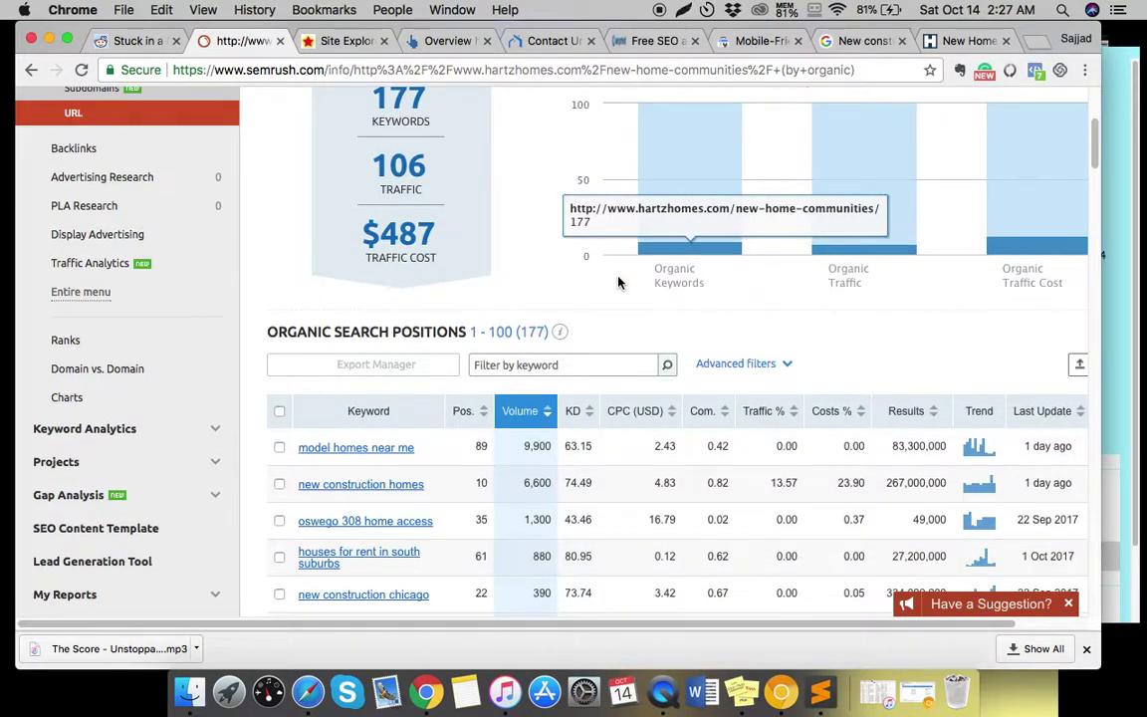
scroll(617, 283, "down", 3)
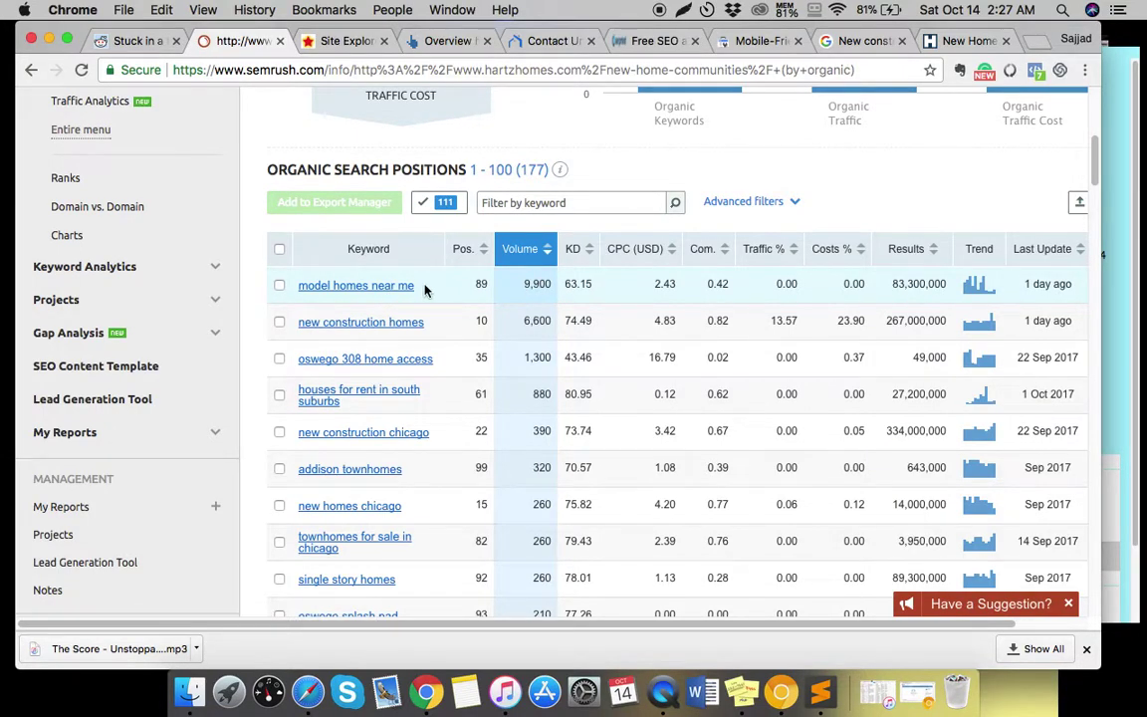
scroll(424, 289, "down", 3)
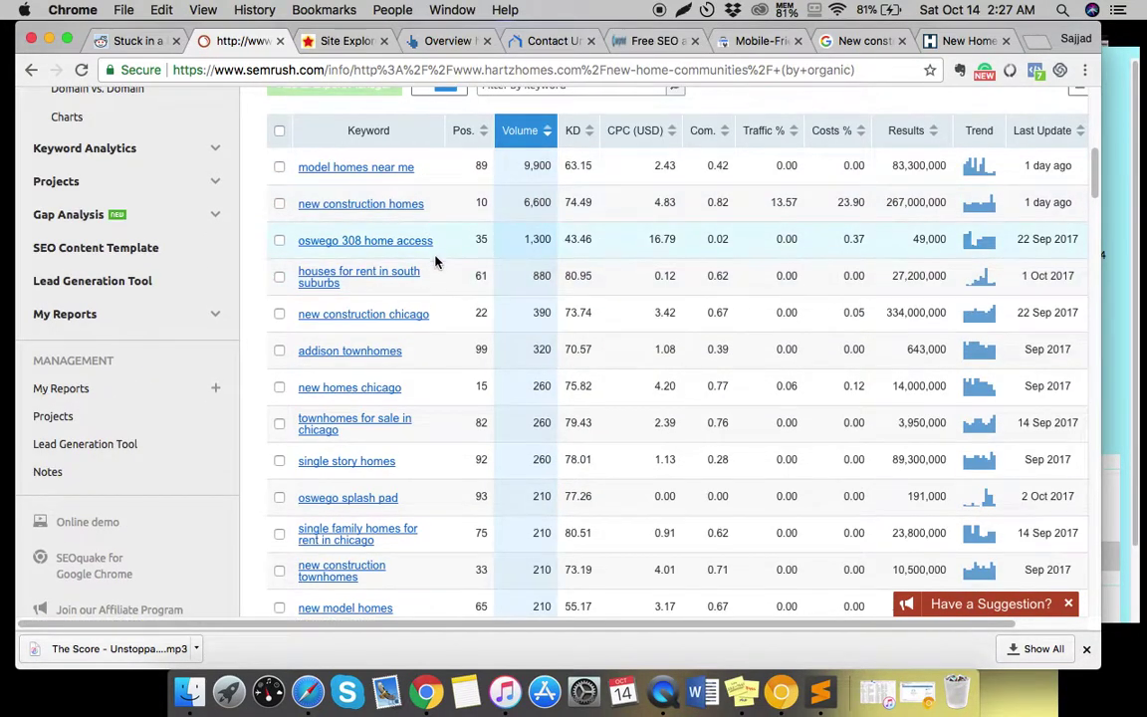
scroll(448, 289, "down", 1)
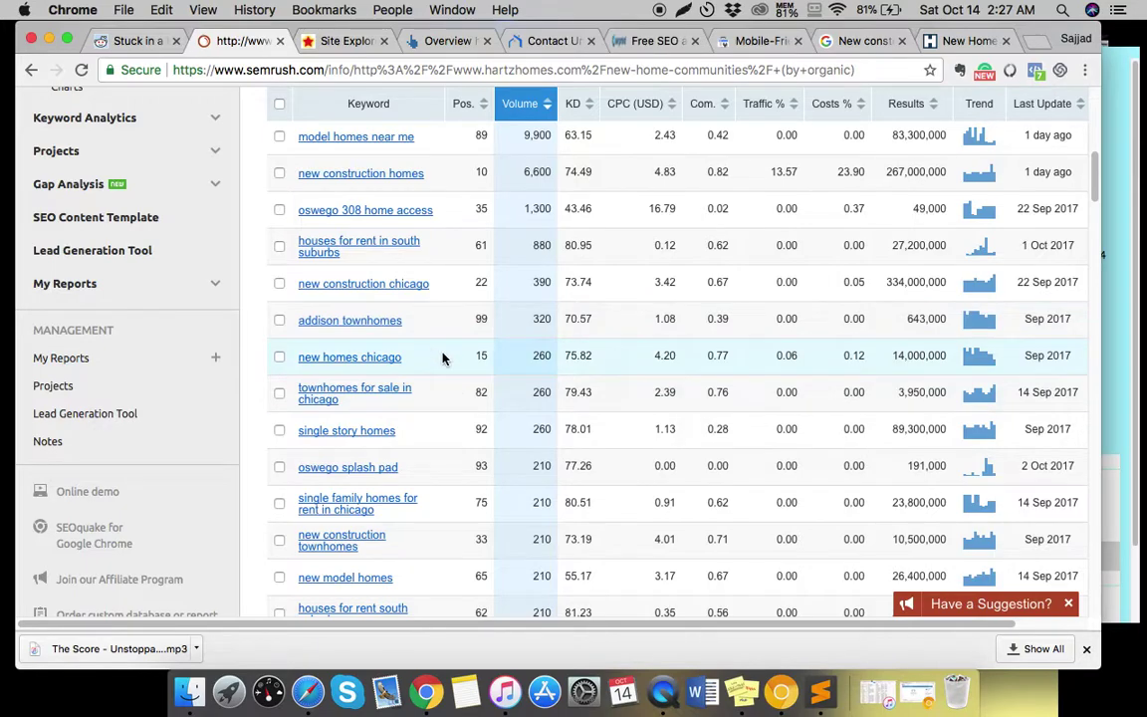
scroll(426, 363, "down", 5)
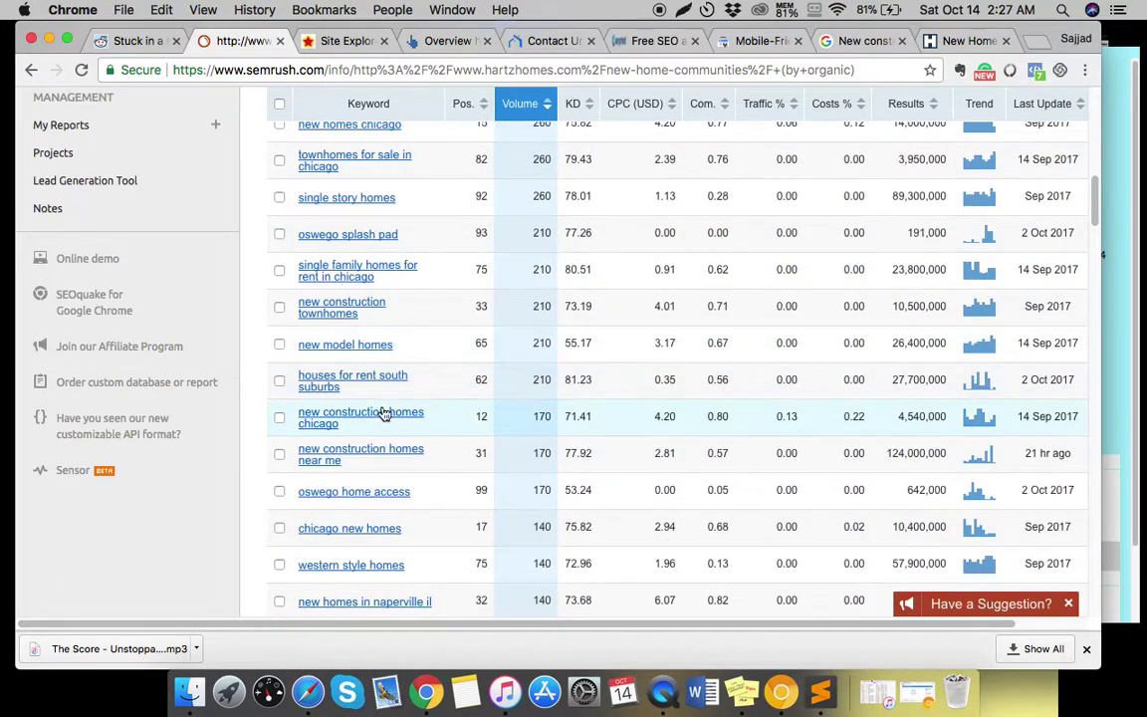
scroll(398, 408, "down", 2)
scroll(444, 409, "down", 1)
scroll(435, 404, "down", 1)
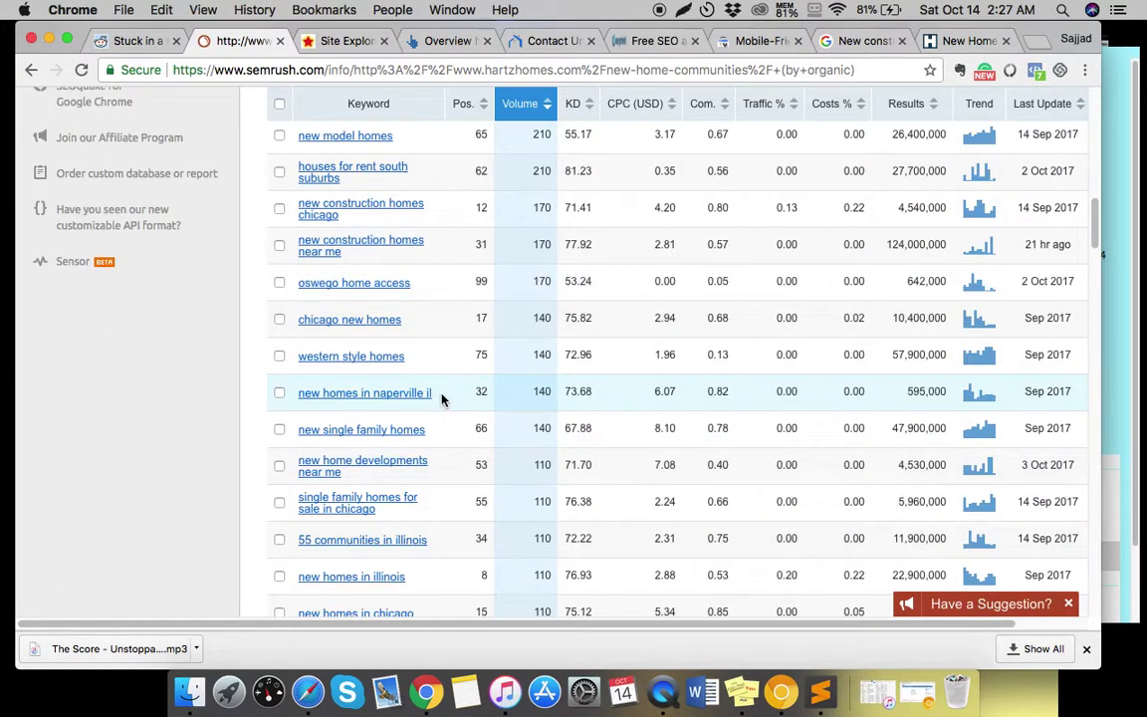
left_click_drag(444, 399, 307, 395)
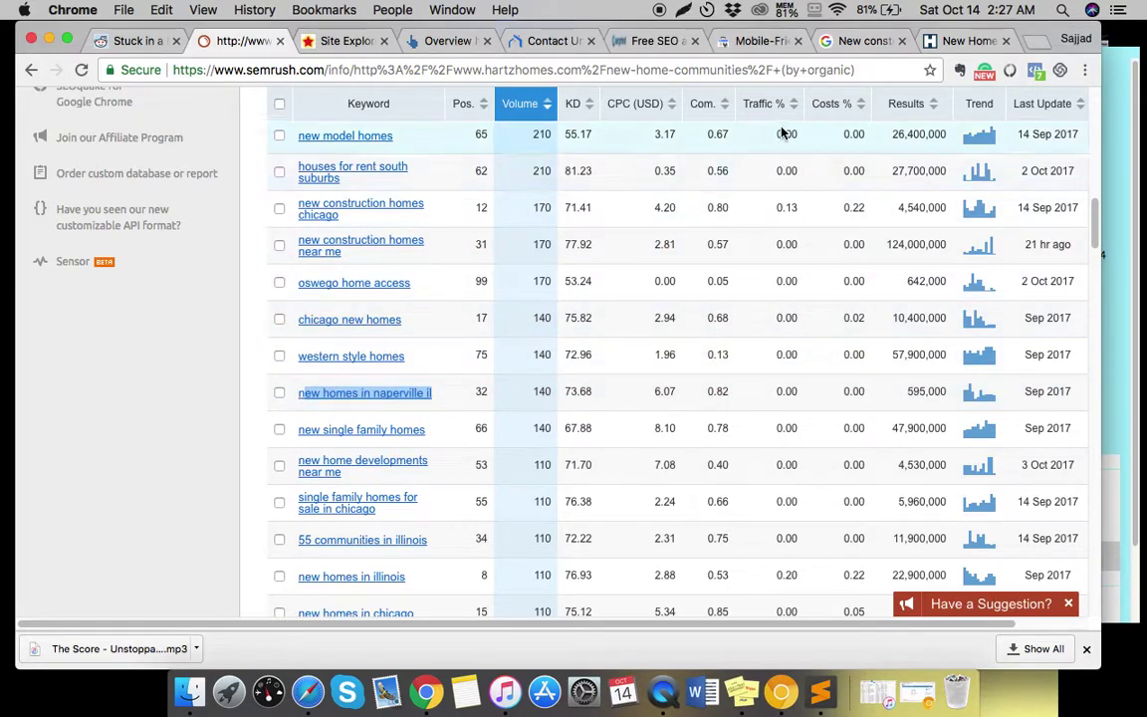
scroll(537, 299, "down", 10)
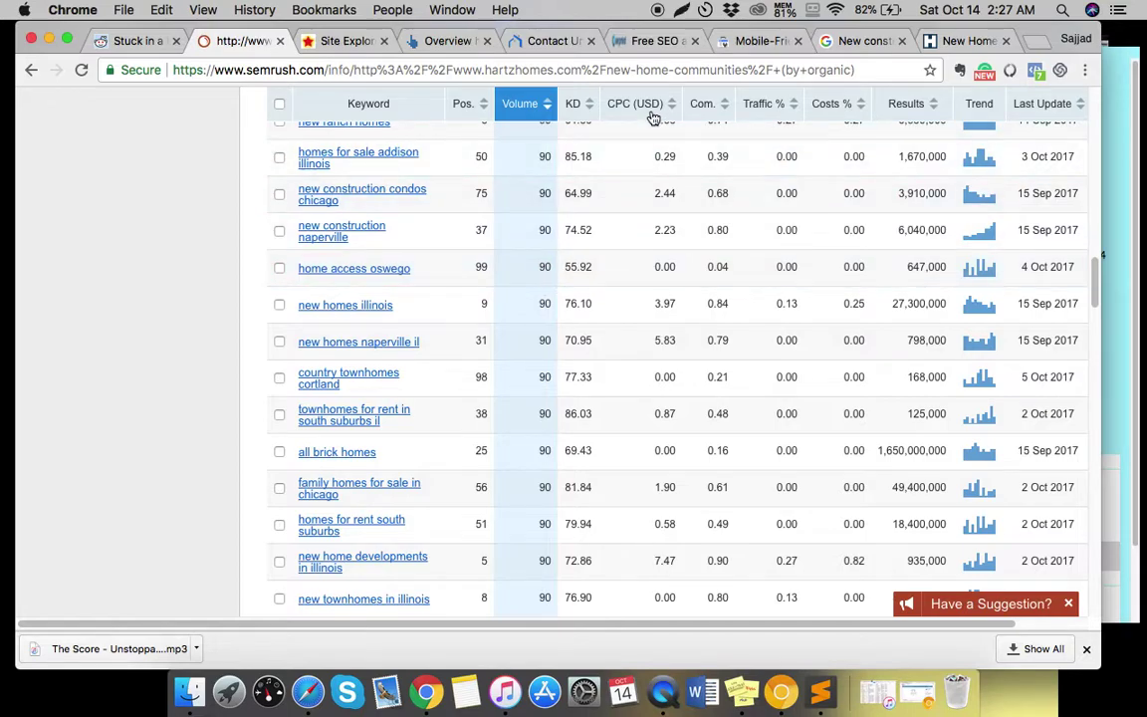
mouse_move(635, 104)
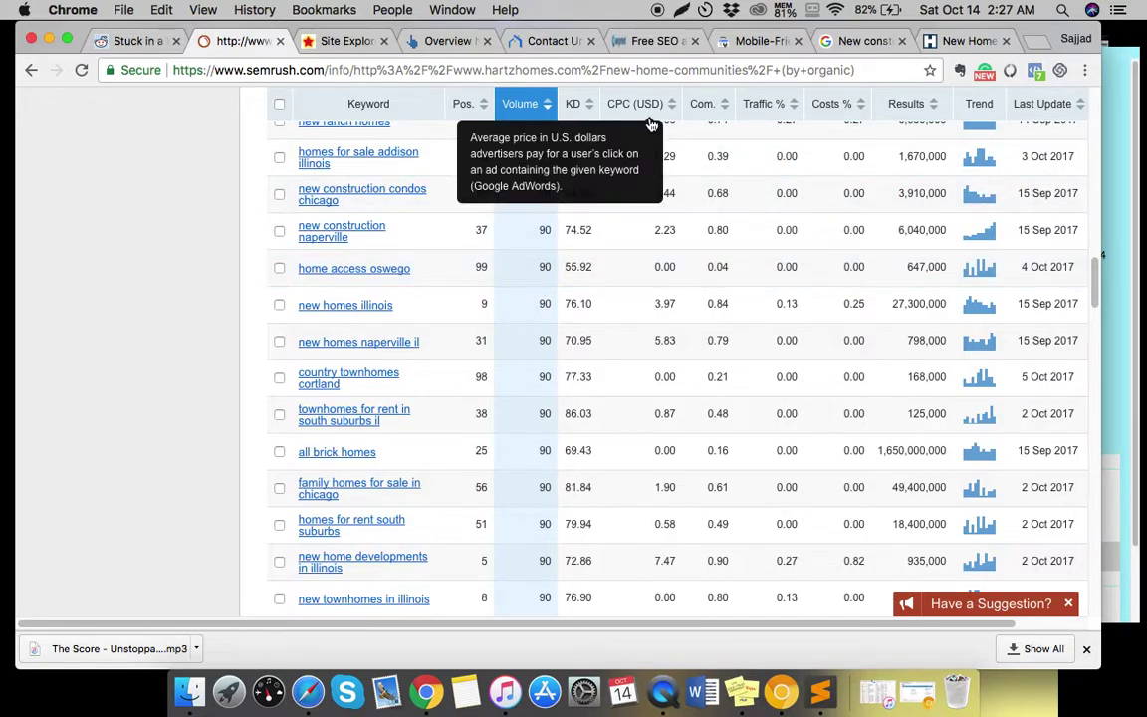
- Recheck Unlimited Homes' failing mobile-friendly verdict, then go to serpmind's free SEO audit page
left_click(821, 691)
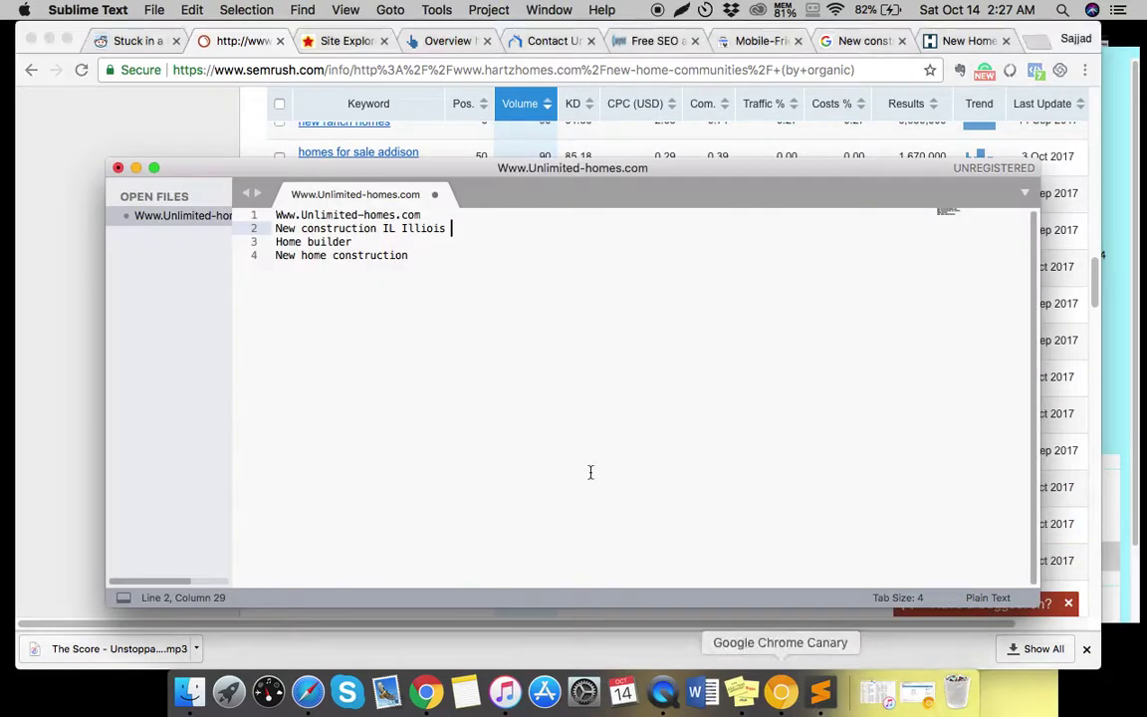
left_click(77, 331)
left_click(751, 41)
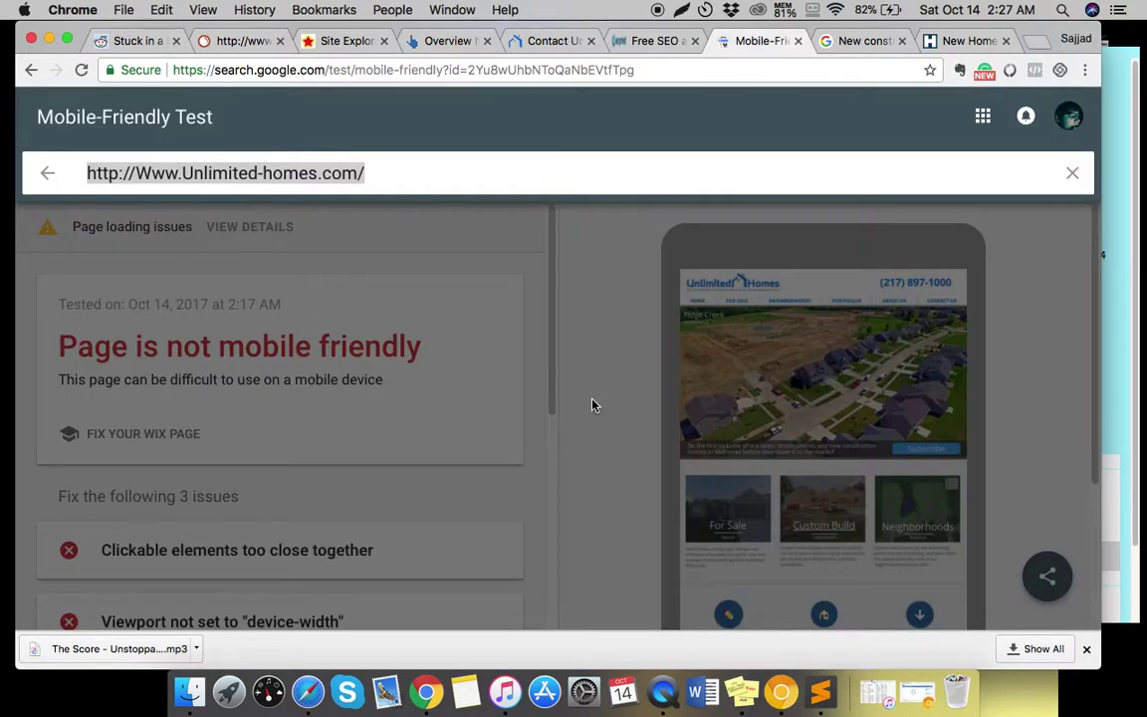
left_click(604, 342)
scroll(587, 318, "down", 3)
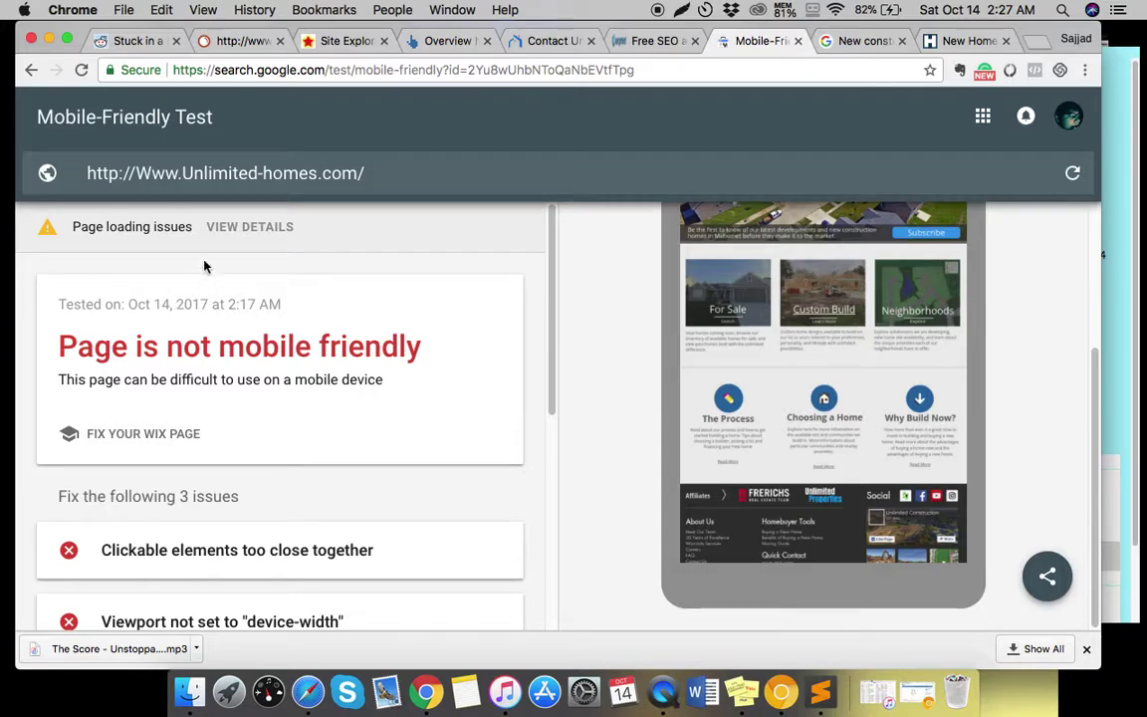
scroll(612, 418, "up", 5)
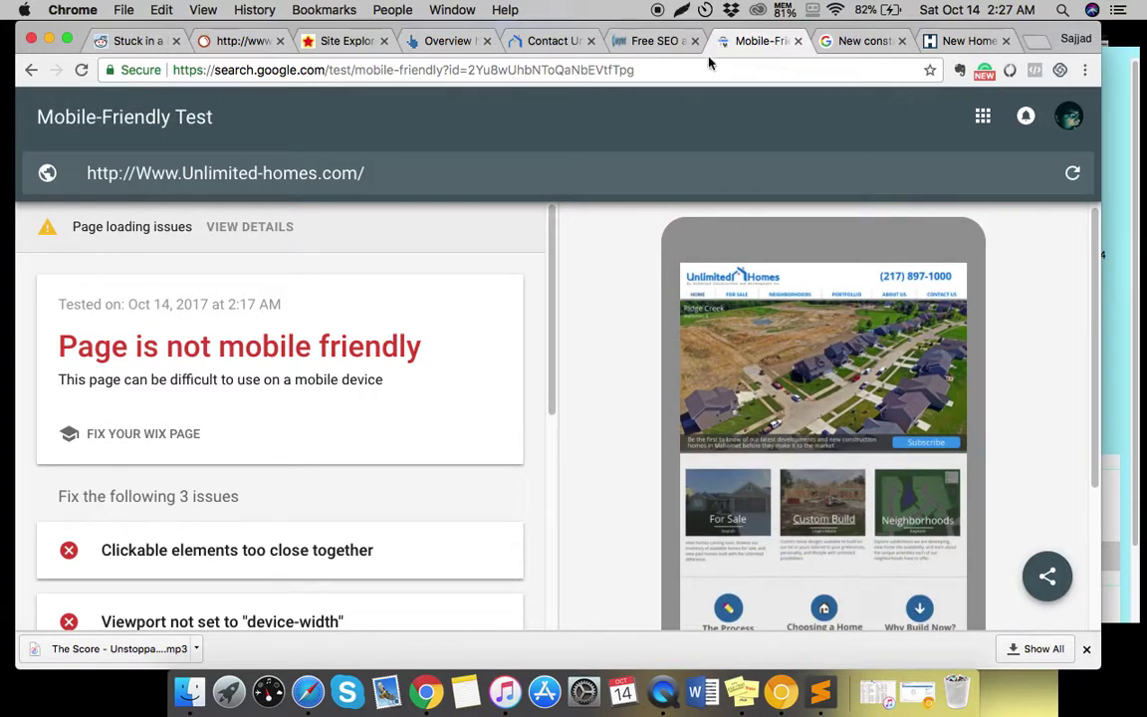
left_click(642, 45)
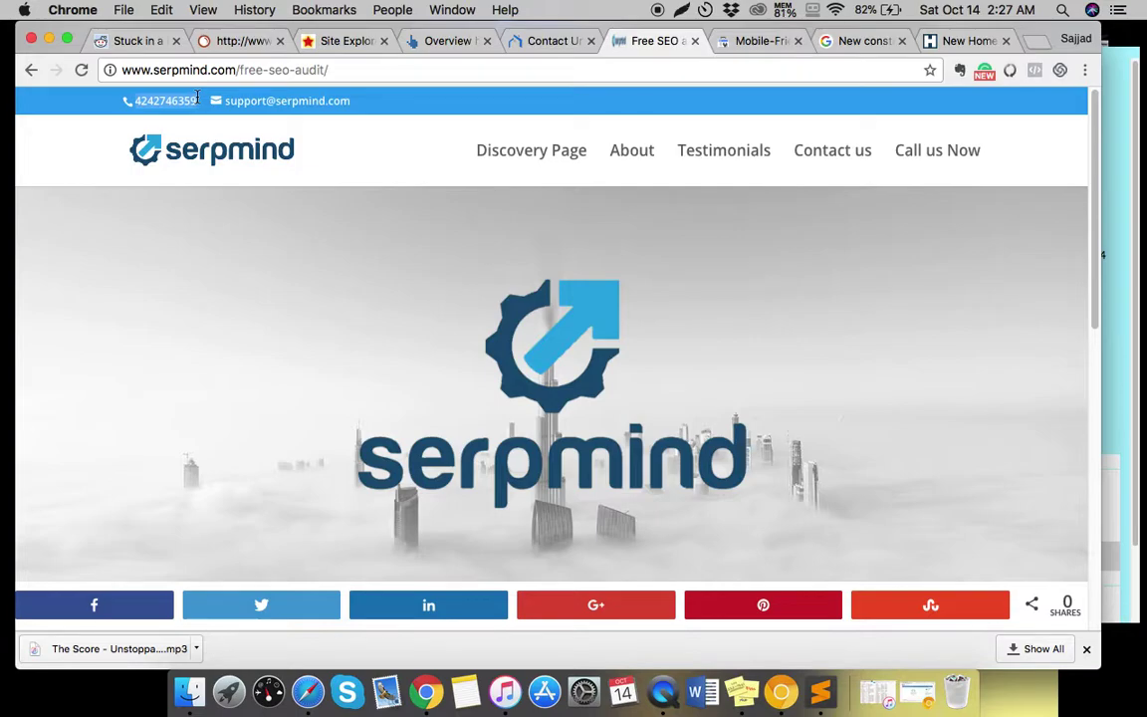
left_click(425, 152)
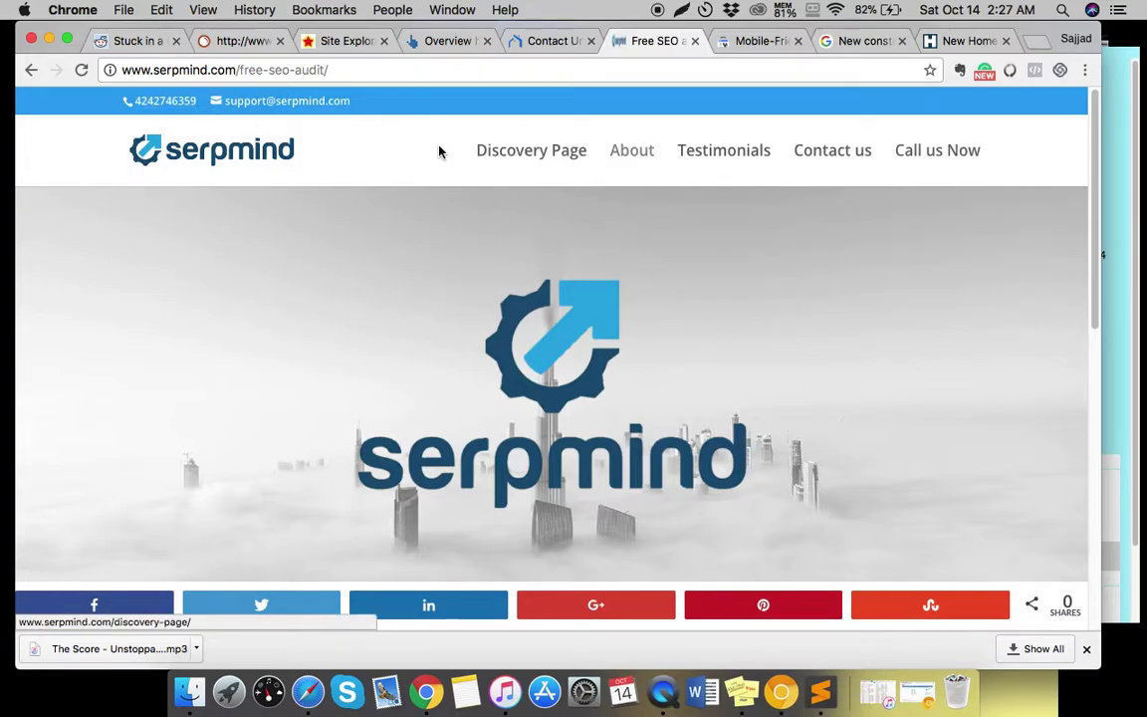
scroll(439, 151, "down", 5)
scroll(435, 149, "down", 3)
scroll(438, 149, "up", 5)
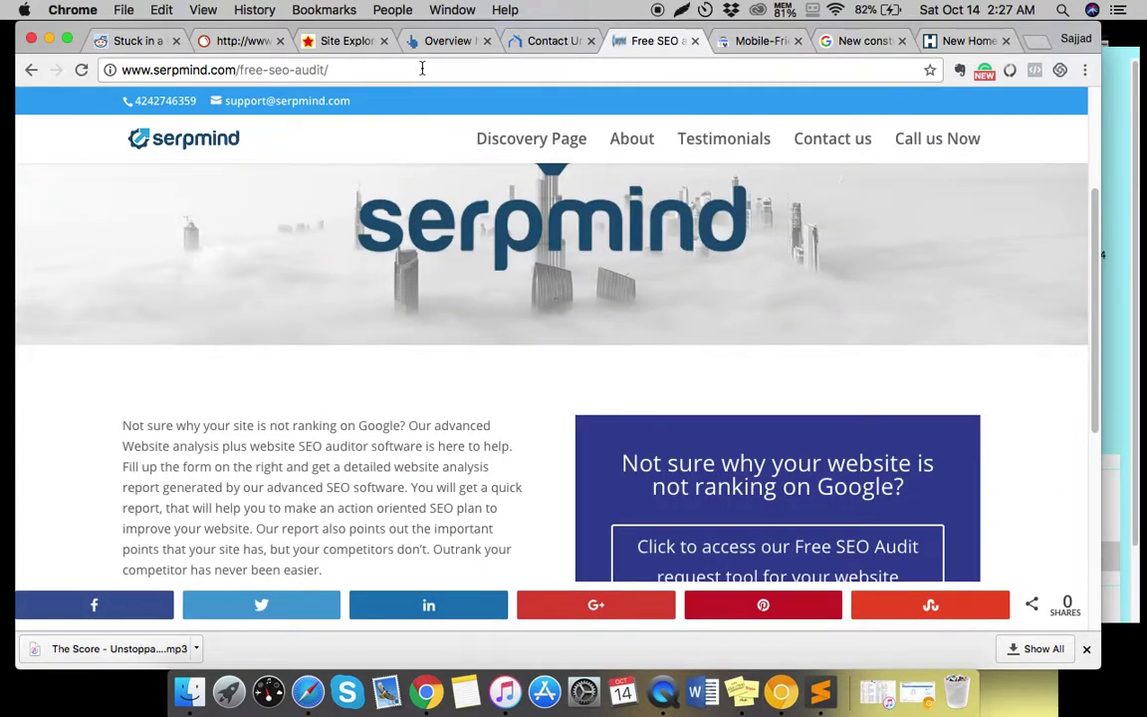
scroll(477, 288, "down", 5)
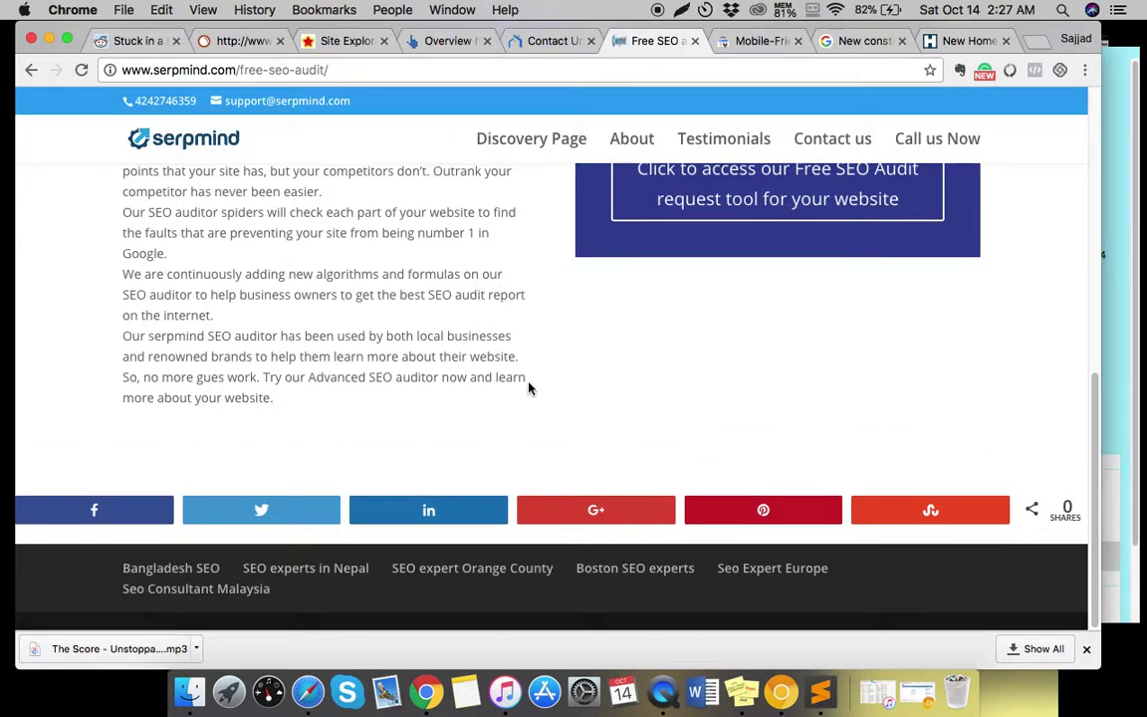
scroll(529, 387, "up", 4)
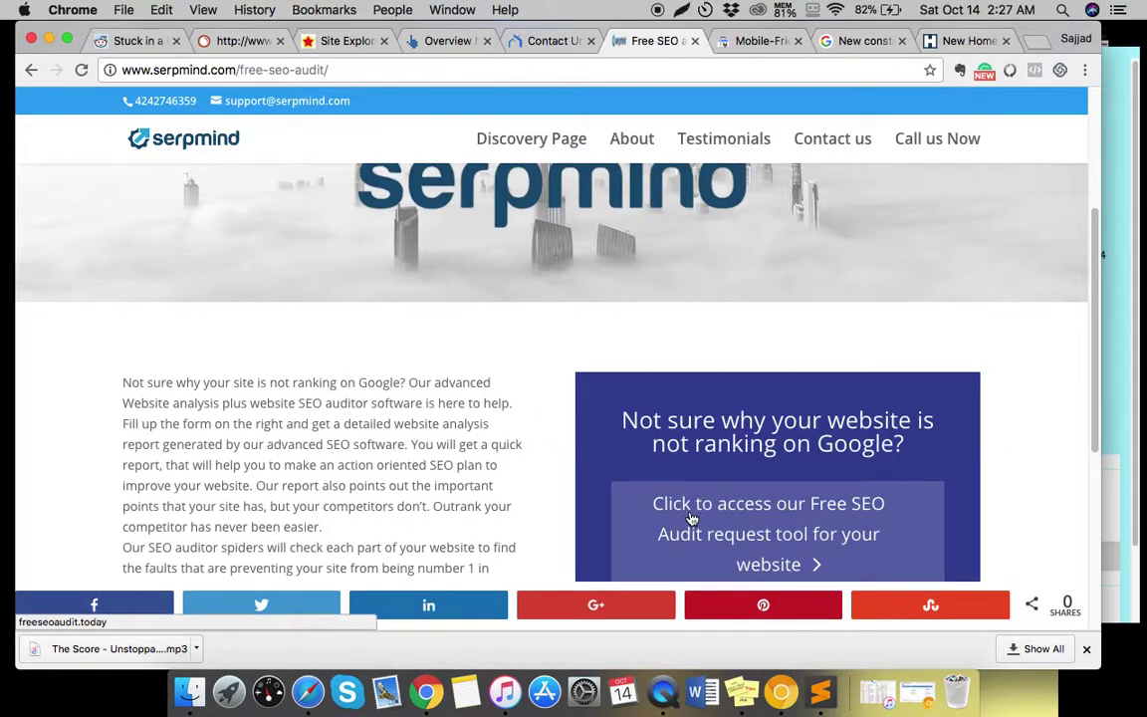
scroll(503, 413, "down", 2)
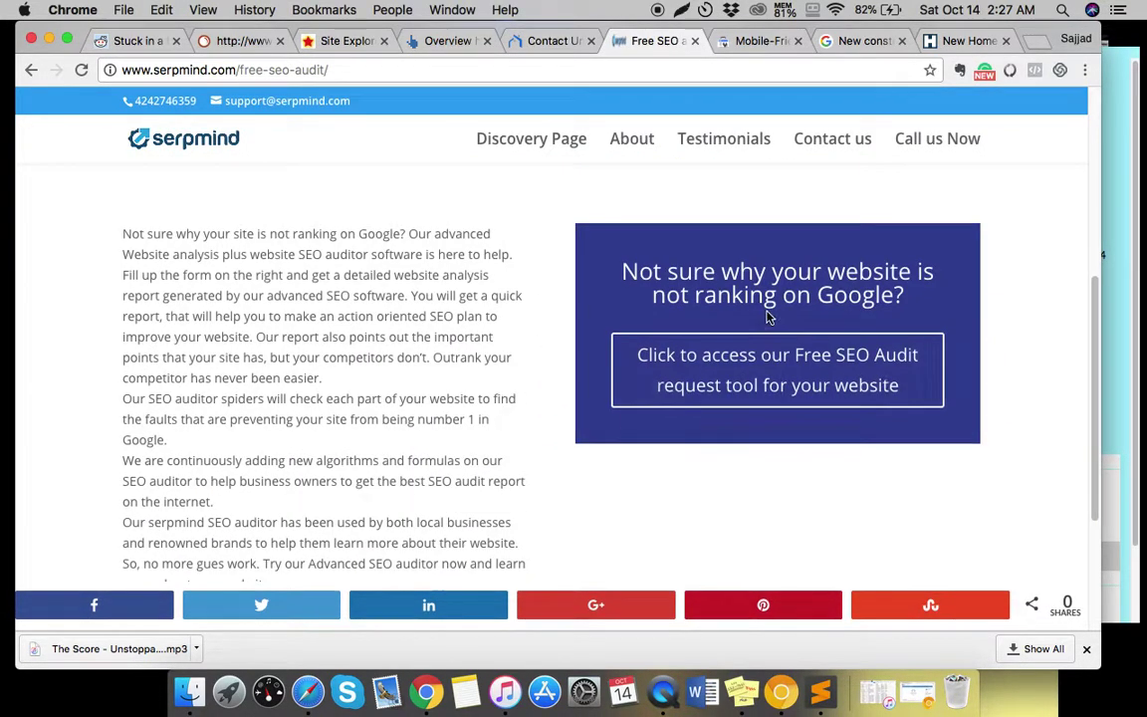
scroll(580, 386, "down", 2)
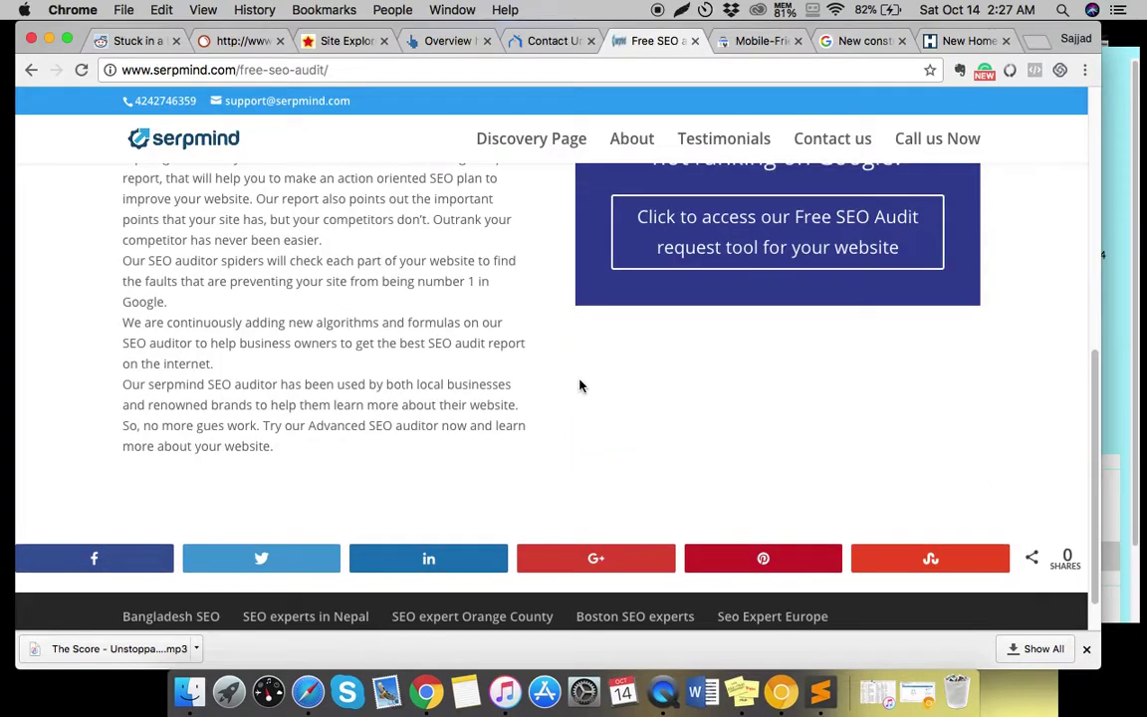